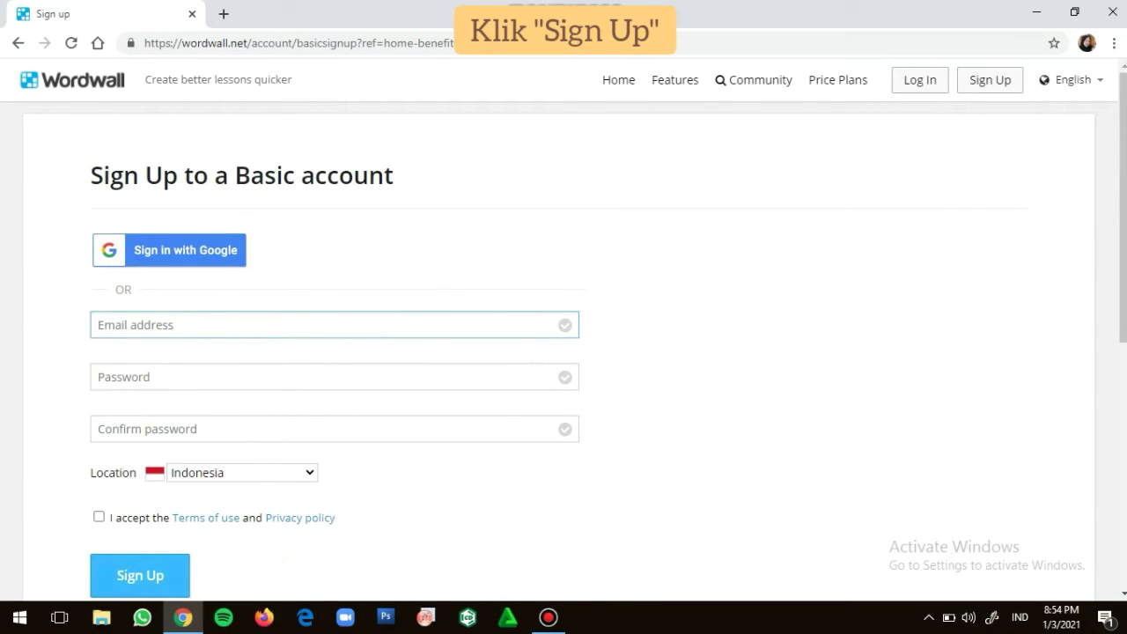
Sign in to Wordwall with the Google account and start creating a new activity
click(169, 251)
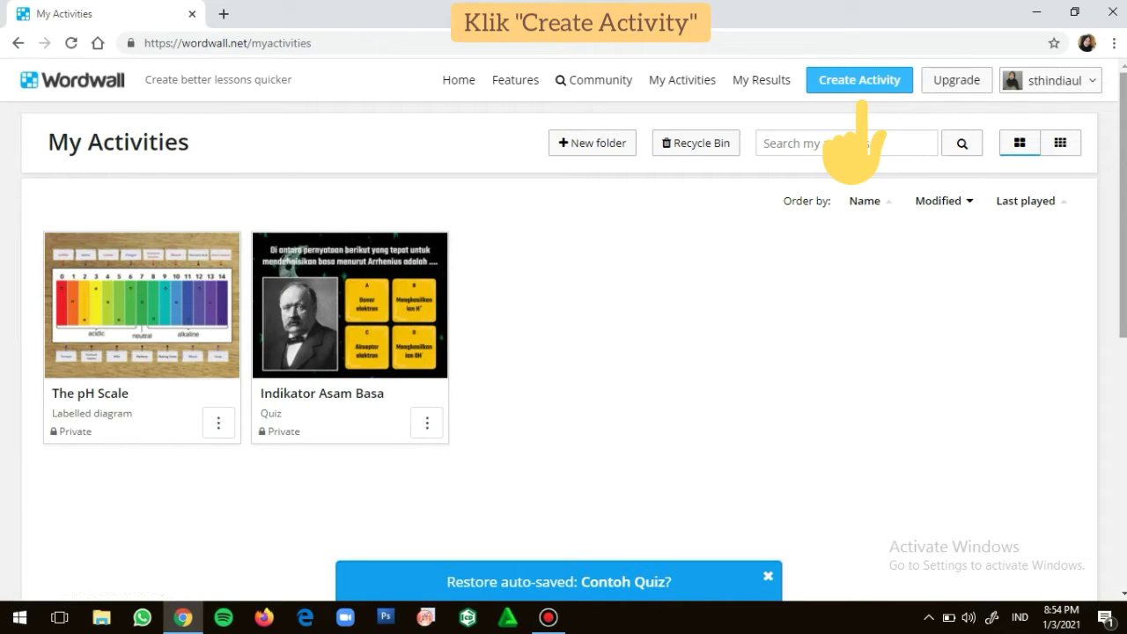
mouse_move(1050, 81)
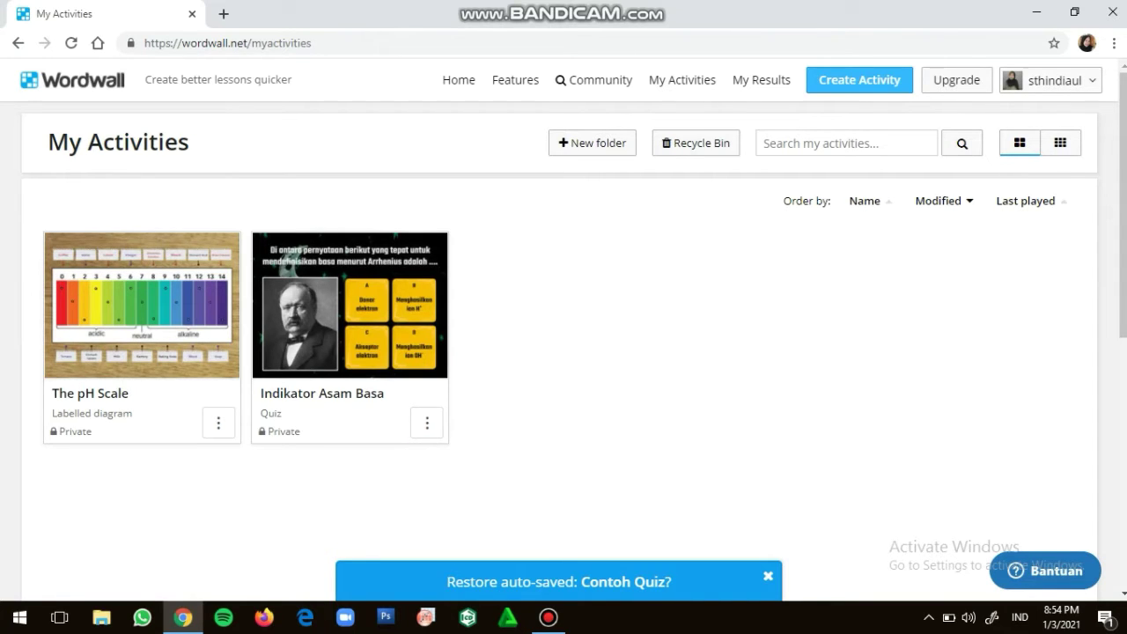
click(859, 80)
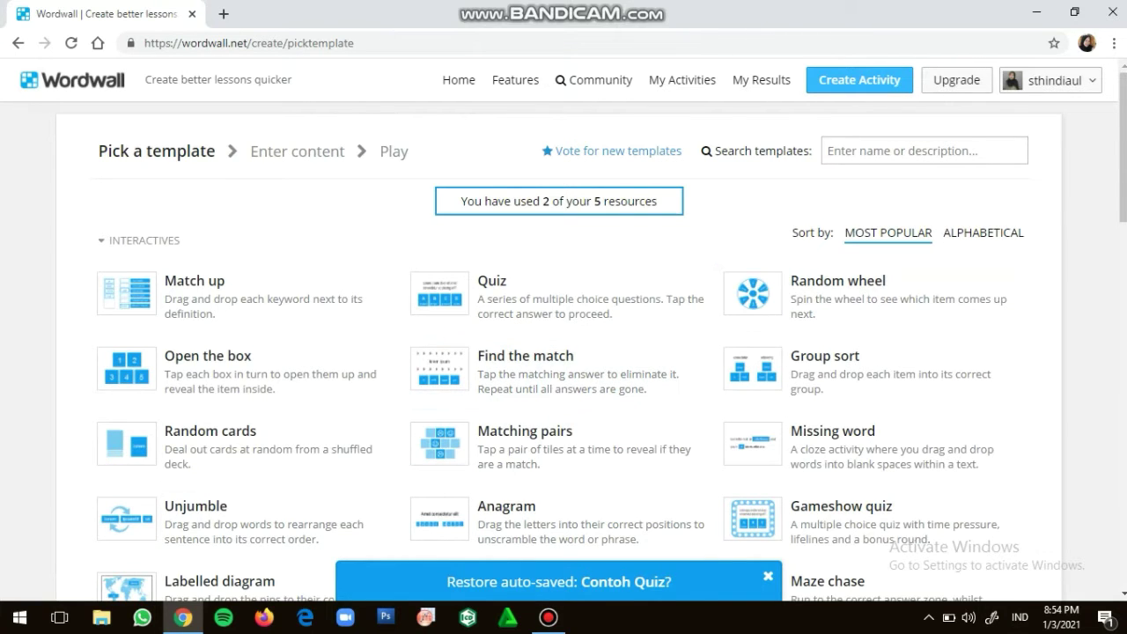
Look through the interactive and Pro templates available for a new activity
scroll(563, 352, down, 2)
scroll(563, 352, down, 1)
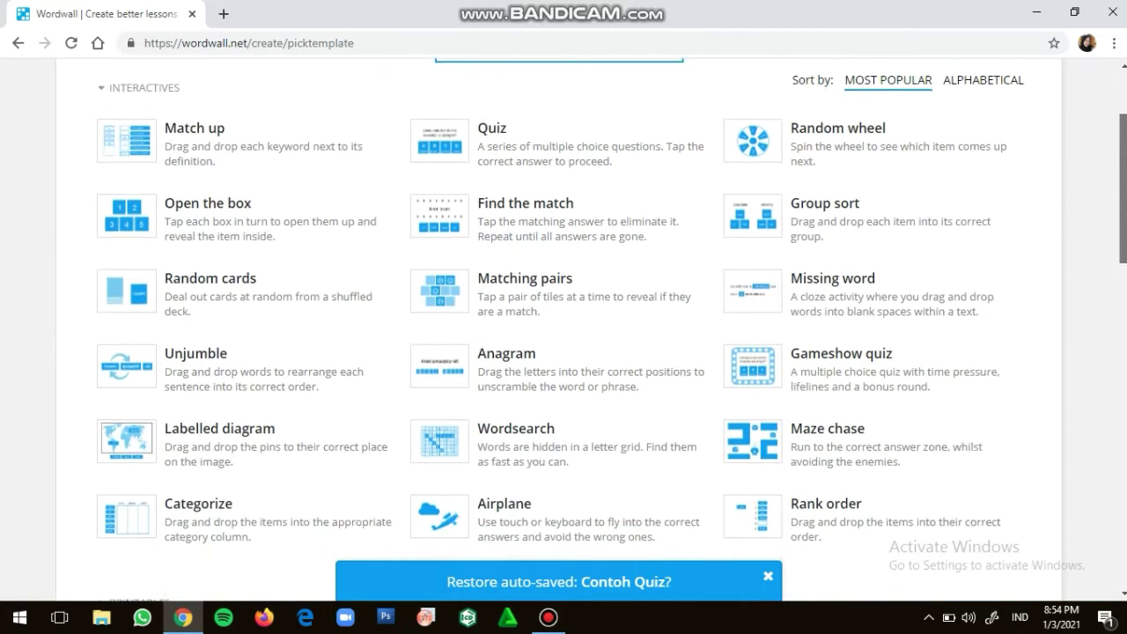
scroll(564, 352, down, 1)
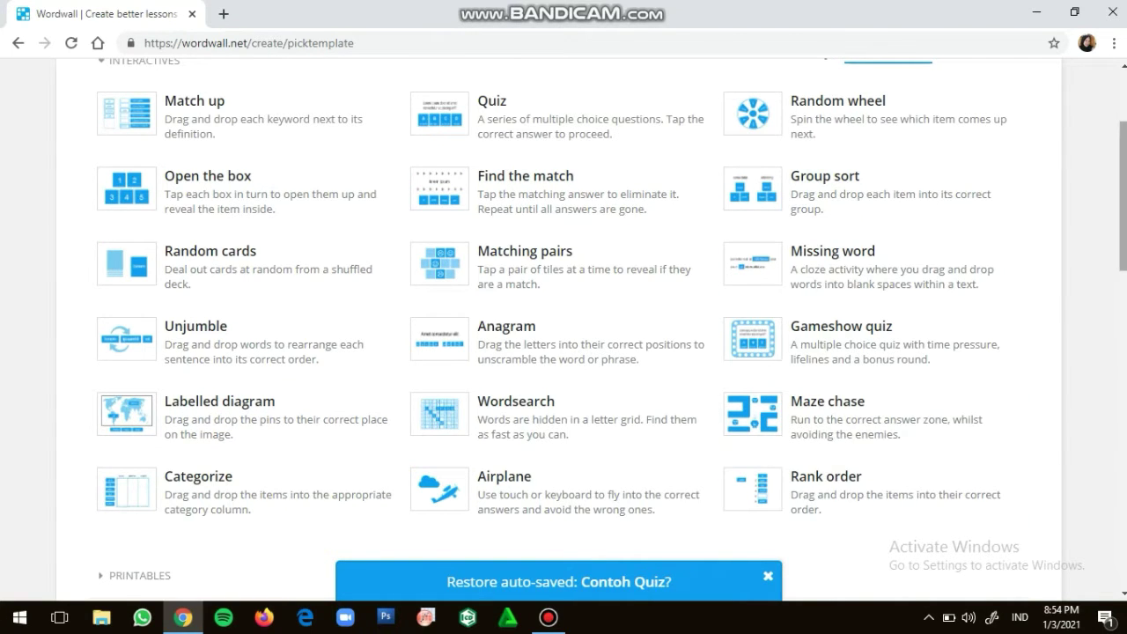
scroll(564, 326, down, 5)
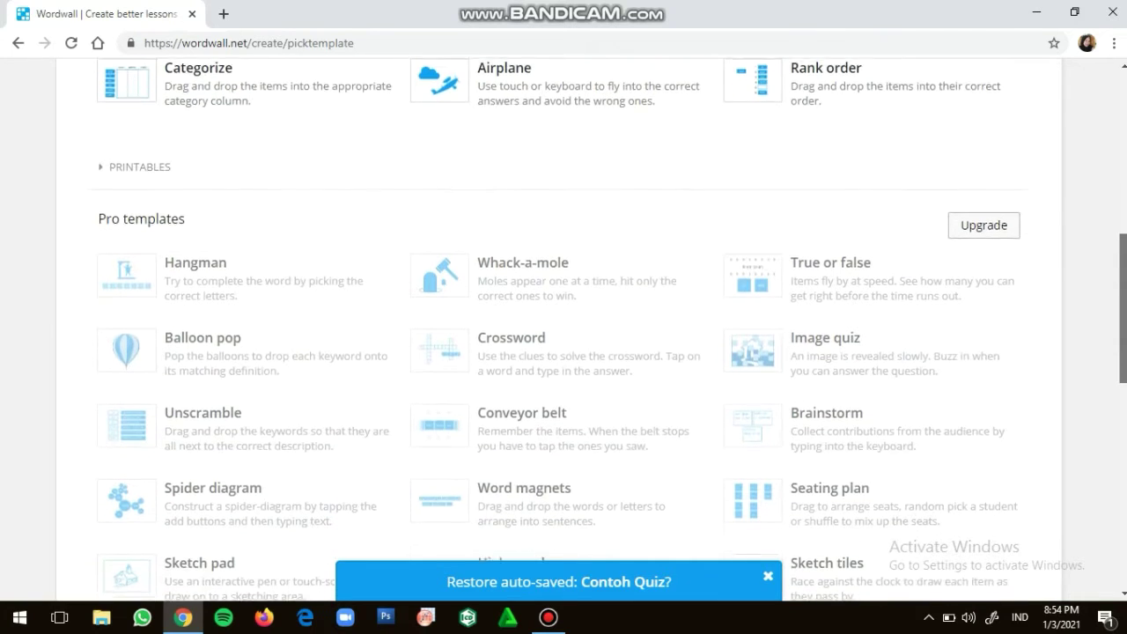
scroll(563, 326, down, 2)
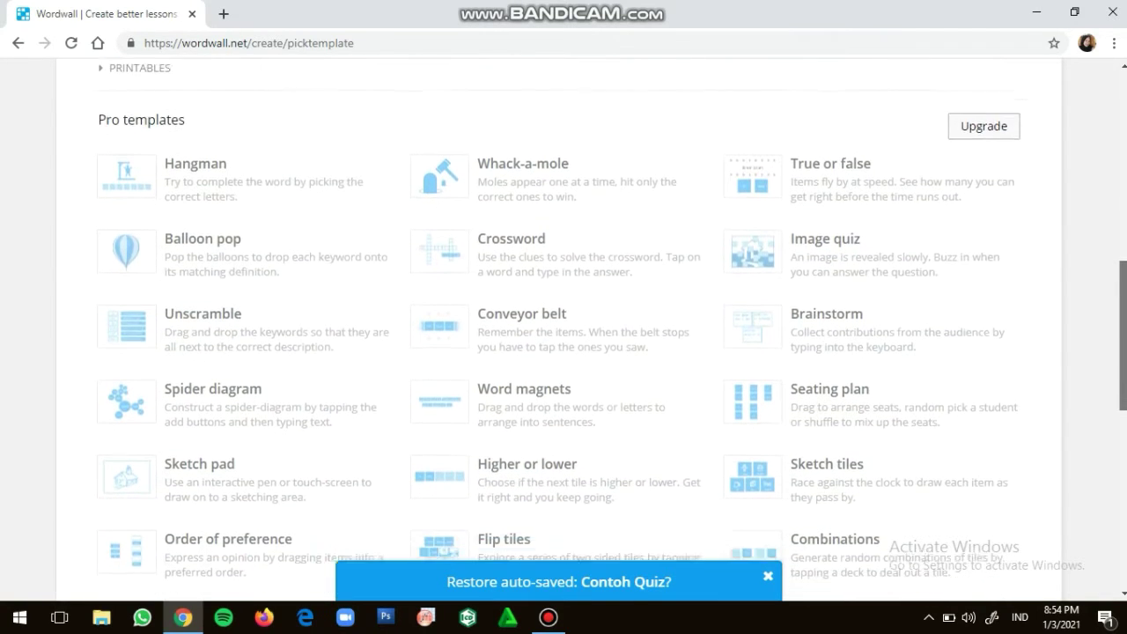
scroll(564, 332, down, 1)
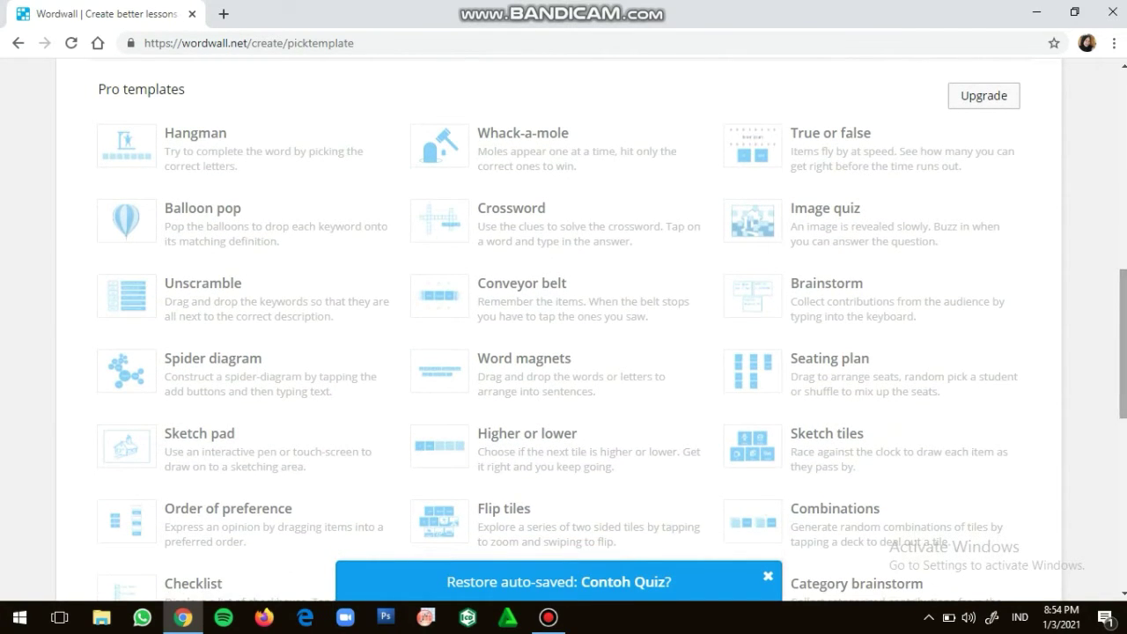
scroll(563, 326, down, 3)
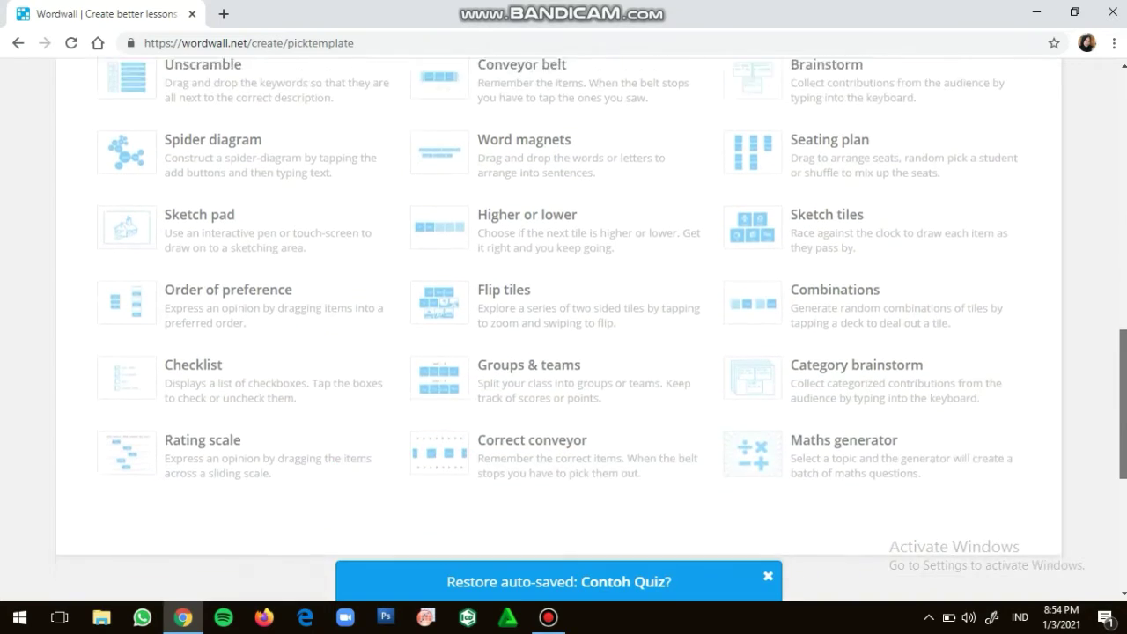
Choose the Quiz template from the interactive templates for the new activity
scroll(563, 325, up, 6)
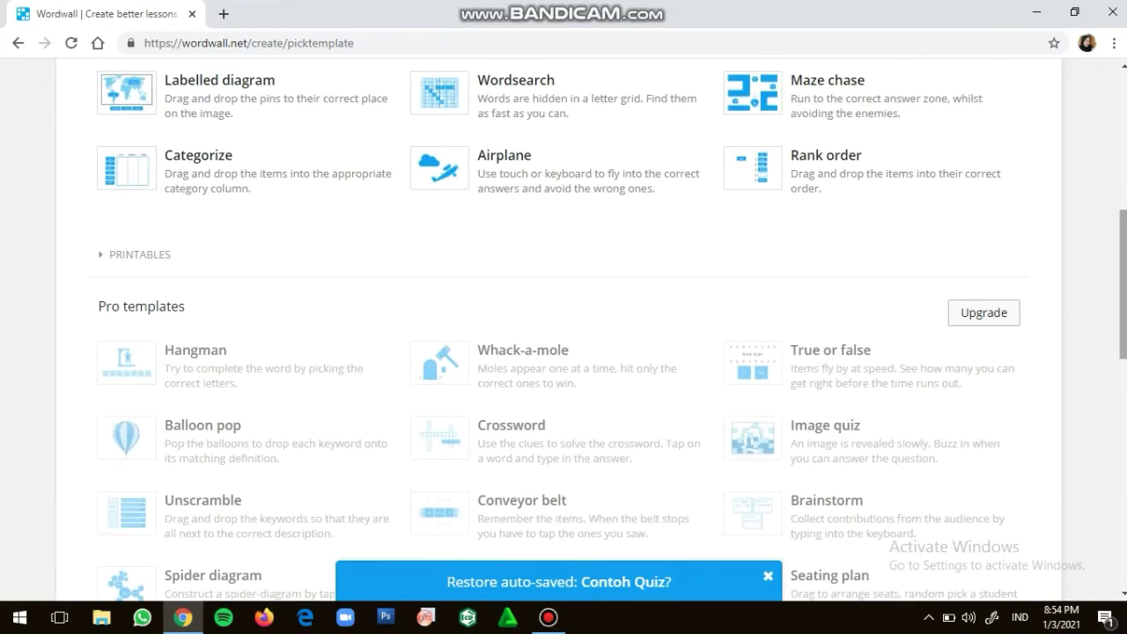
scroll(564, 325, up, 3)
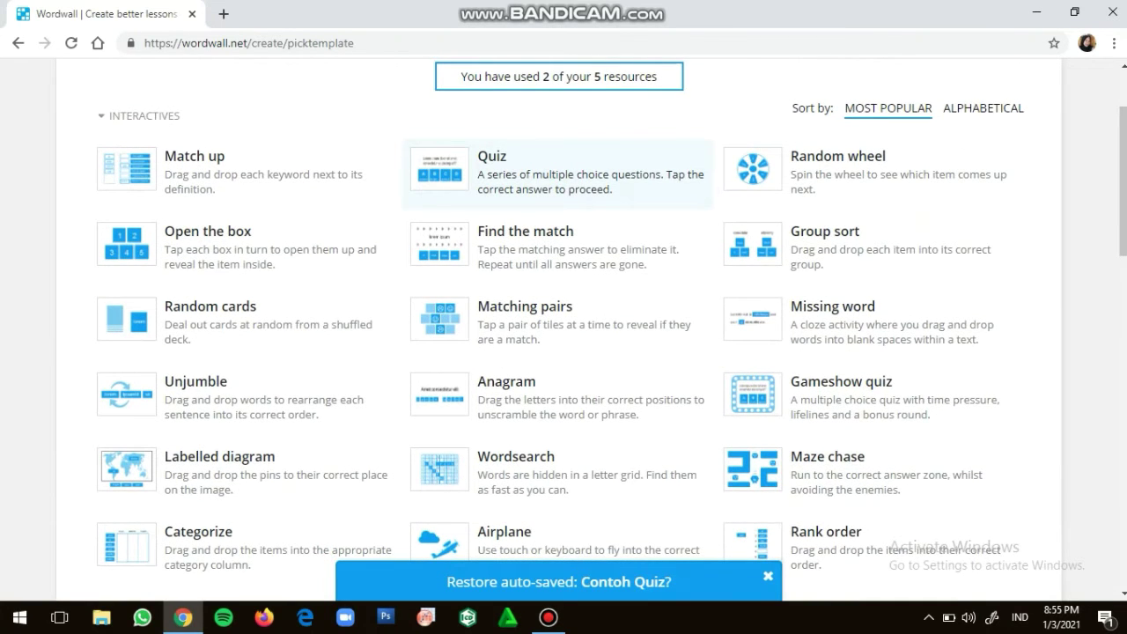
double_click(491, 156)
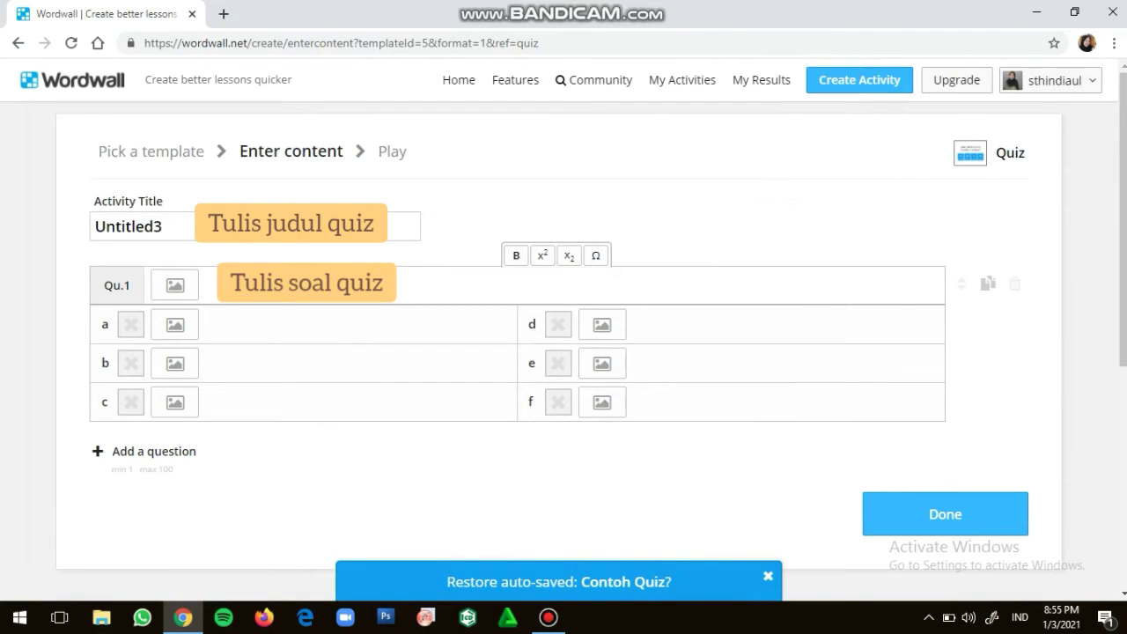
Replace the default activity title with "Indikator Asam Basa"
double_click(162, 226)
key(BackSpace)
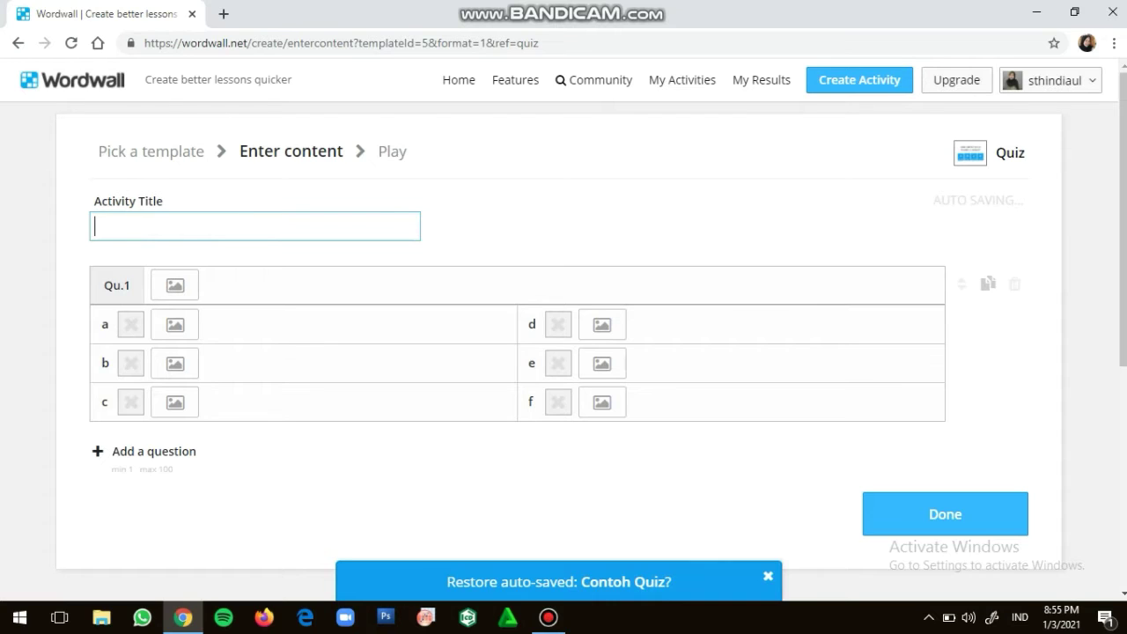
text(INdi)
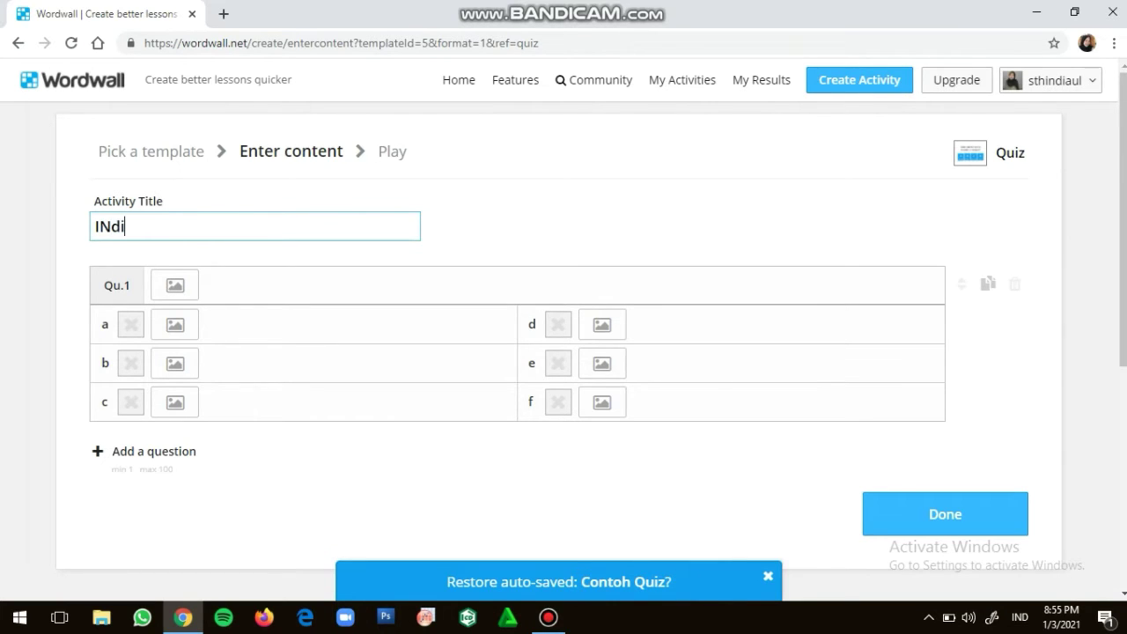
key(BackSpace)
key(BackSpace)
text(ndikator Asam)
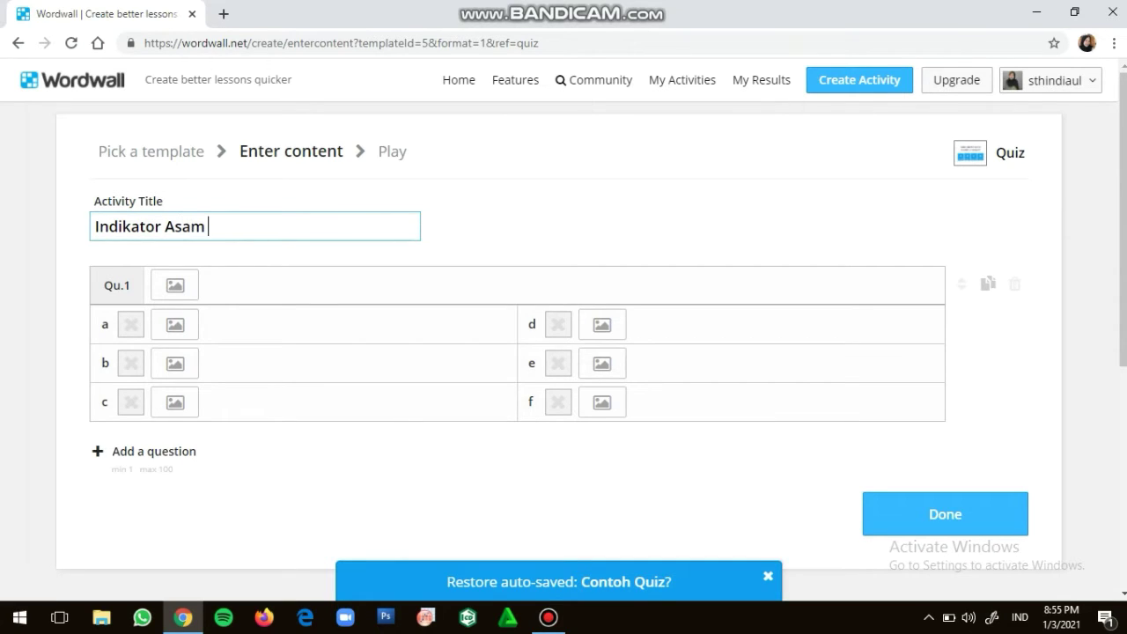
text( Basa)
Insert "Contoh Quiz" at the start of the activity title so it reads "Contoh Quiz Indikator Asam Basa"
key(Left)
key(Left)
key(Left)
key(Left)
key(Left)
key(Left)
key(Left)
key(Left)
key(Left)
text(Contoh )
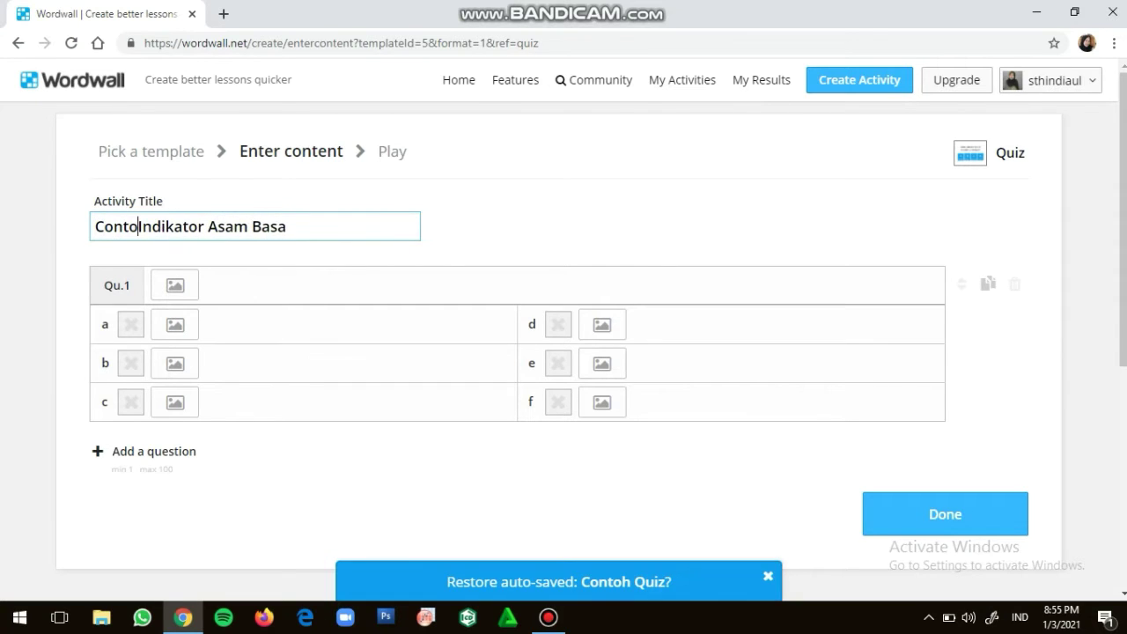
text(Quis)
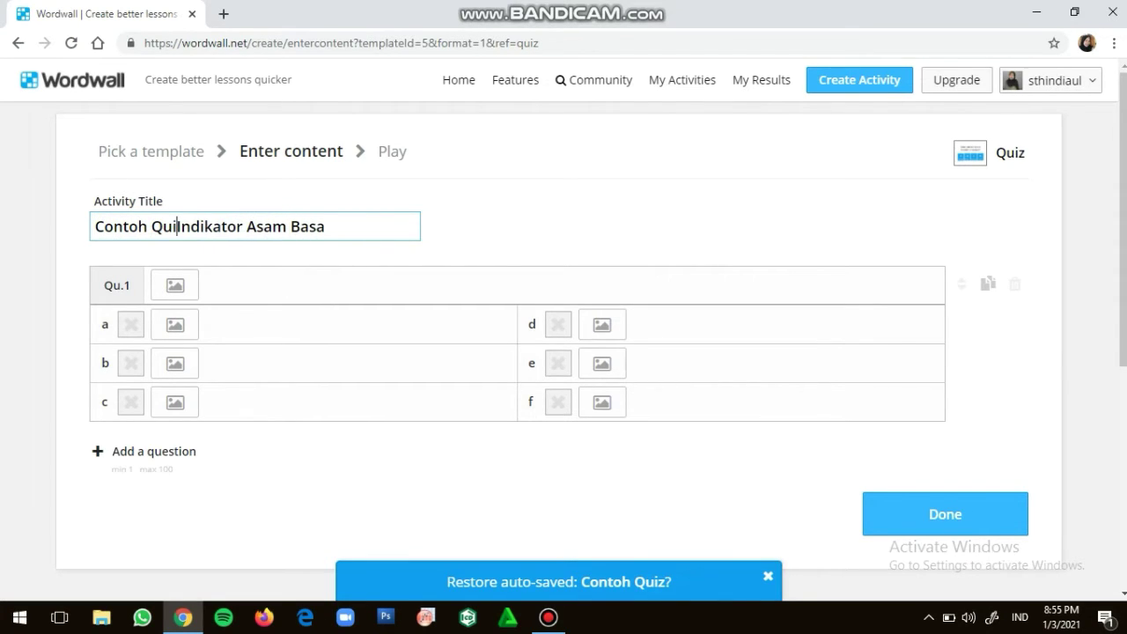
key(BackSpace)
key(BackSpace)
text(z)
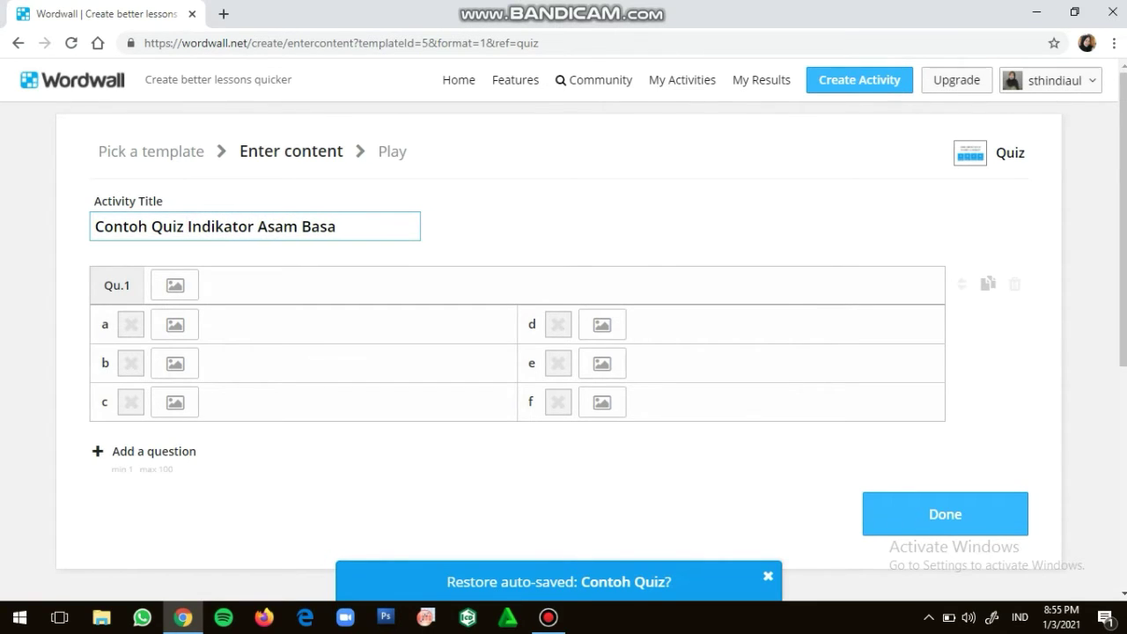
Enter question 1 as "Contoh larutan yang bersifat basa dalam kehidupan sehari-hari adalah ...."
click(210, 285)
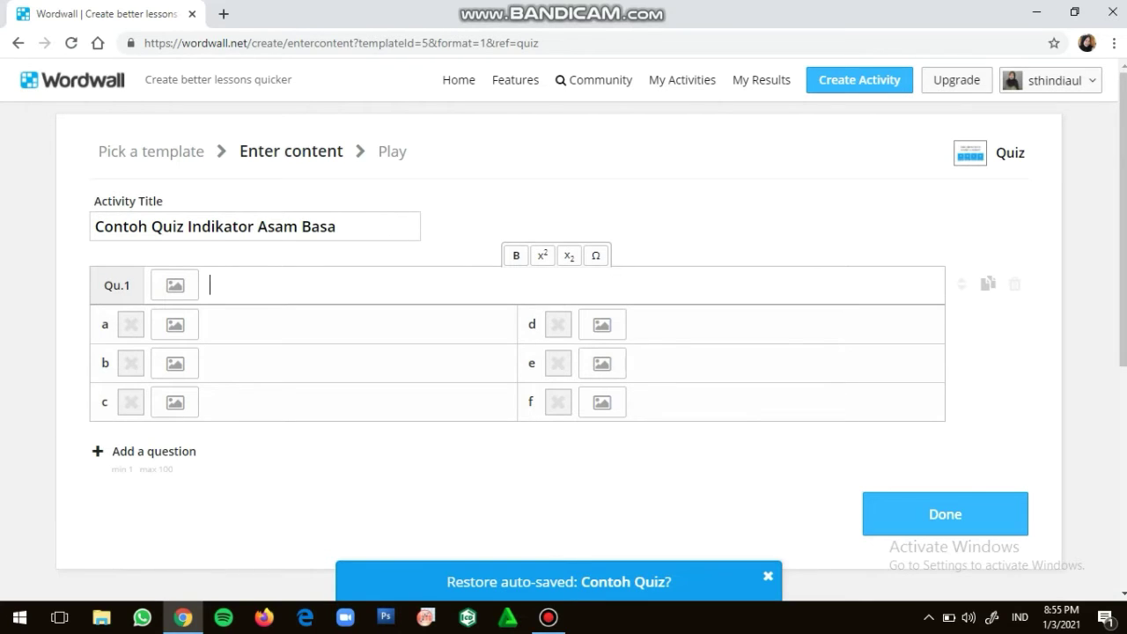
text(Contoh larut)
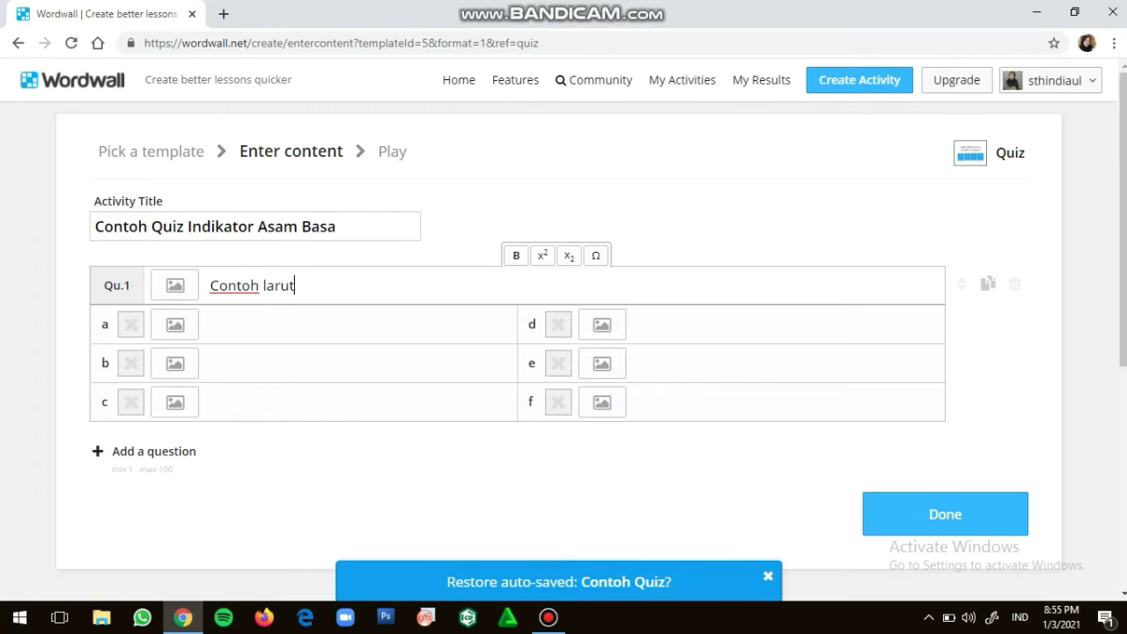
text(an yang bersifat)
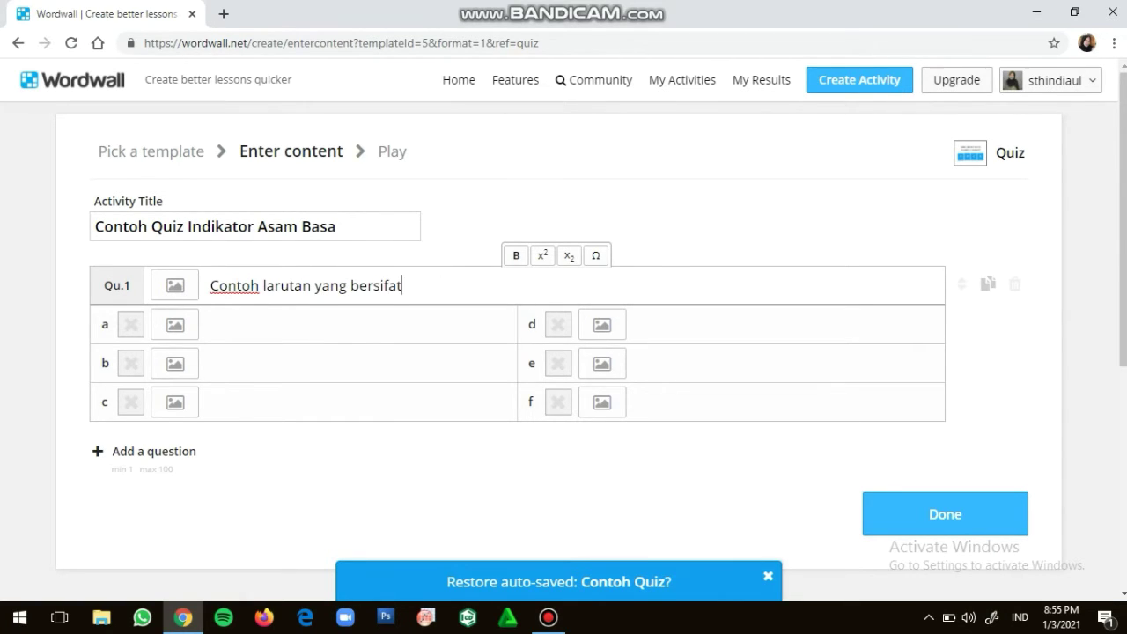
text( basa dalam)
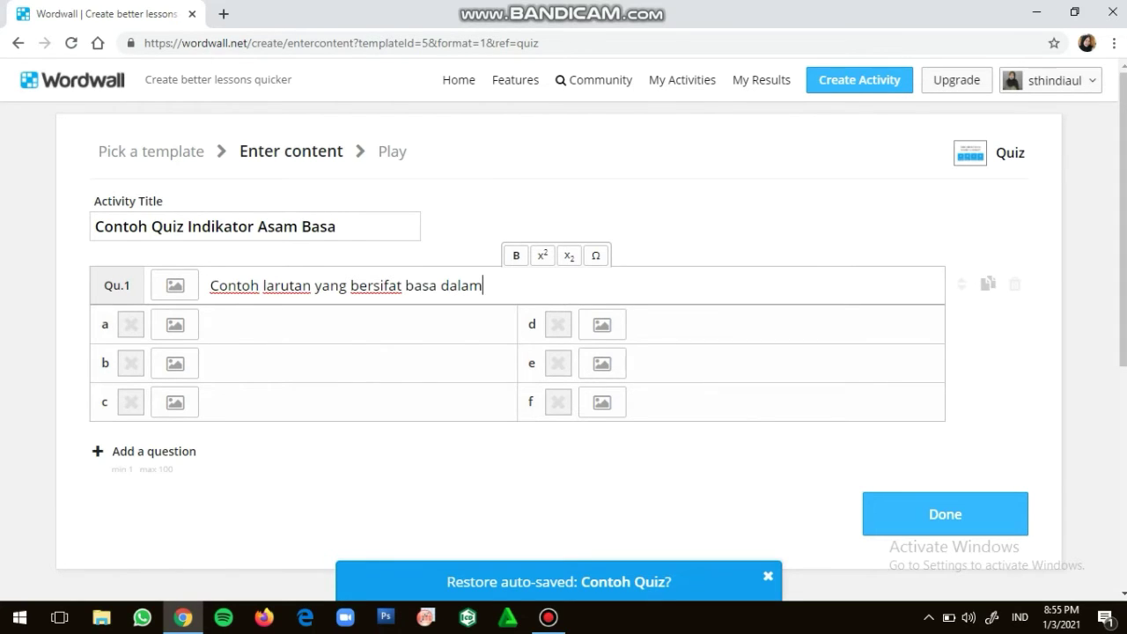
text( kehidupan sehari)
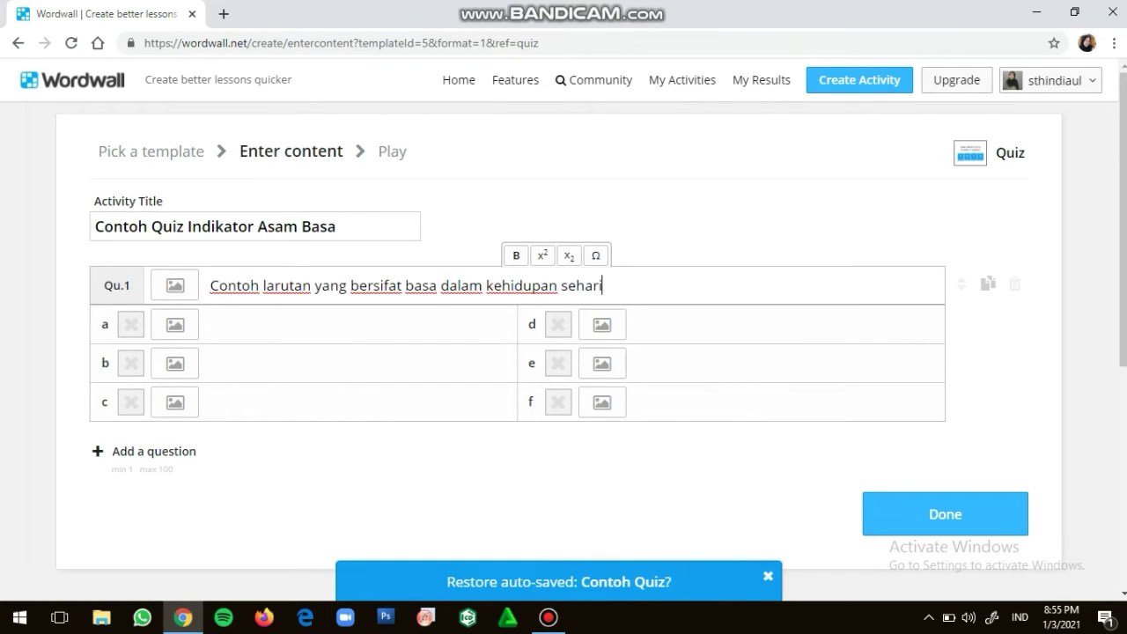
text(-hari adalah ....)
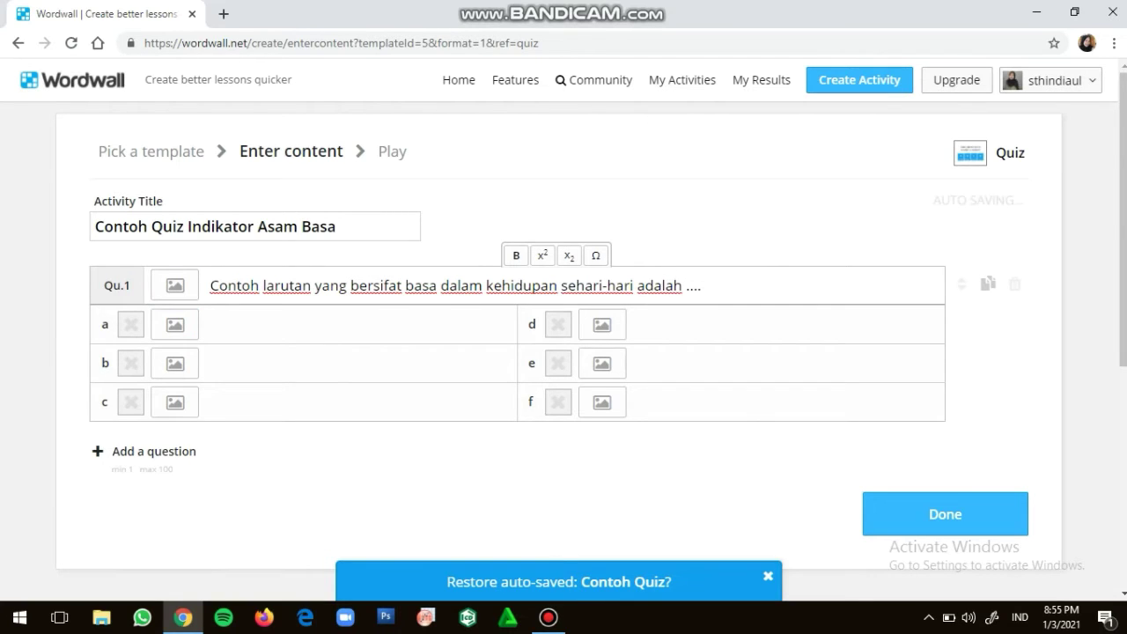
Enter answers a to d as "Larutan cuka", "Pembersih lantai", "Air jeruk" and "Saus tomat", and mark answer b as correct
click(212, 324)
text(L)
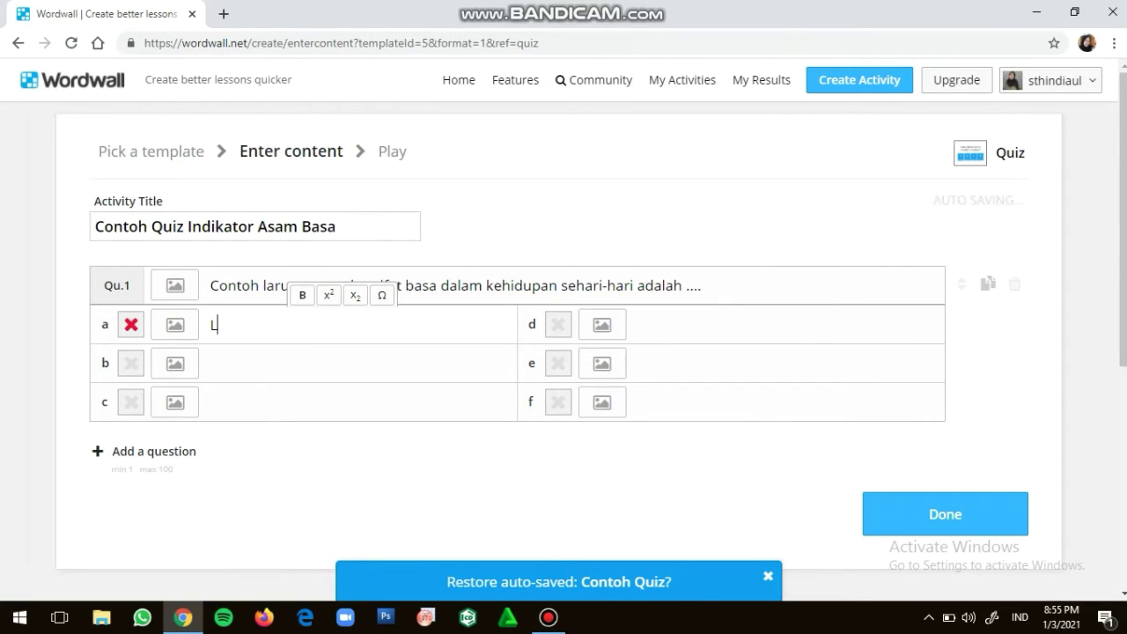
text(arutan cuka)
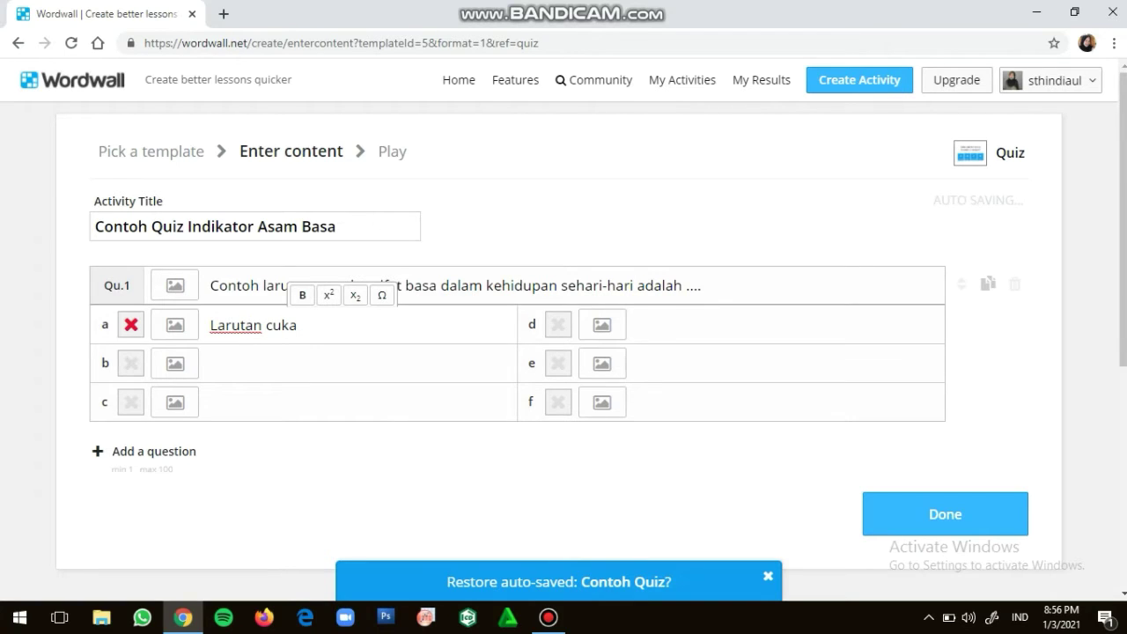
click(211, 362)
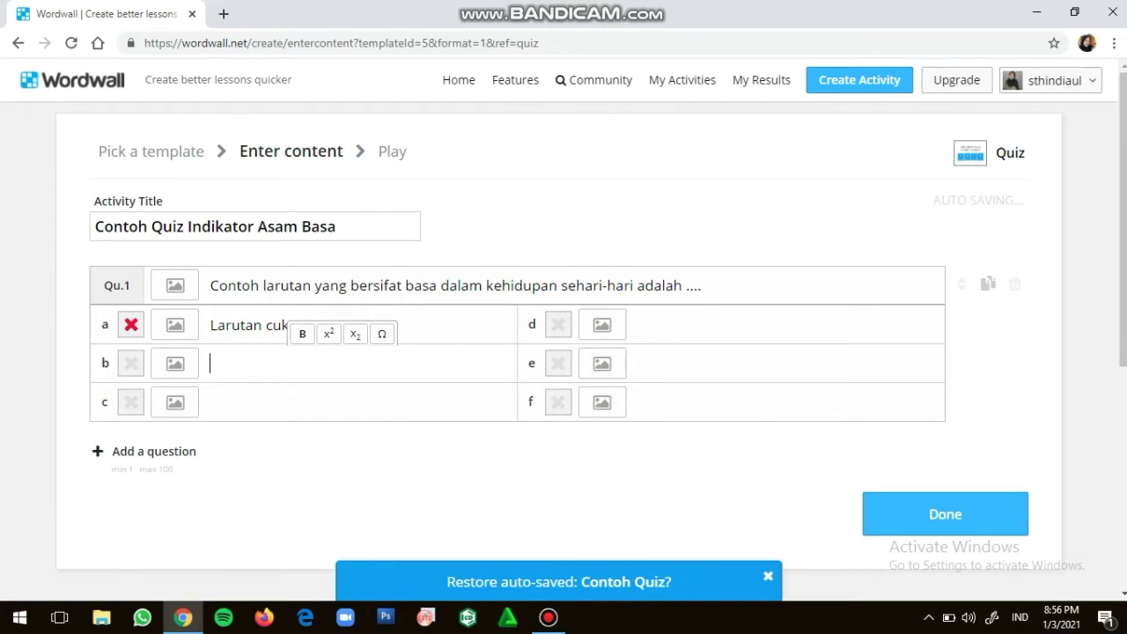
text(Pembersih lan)
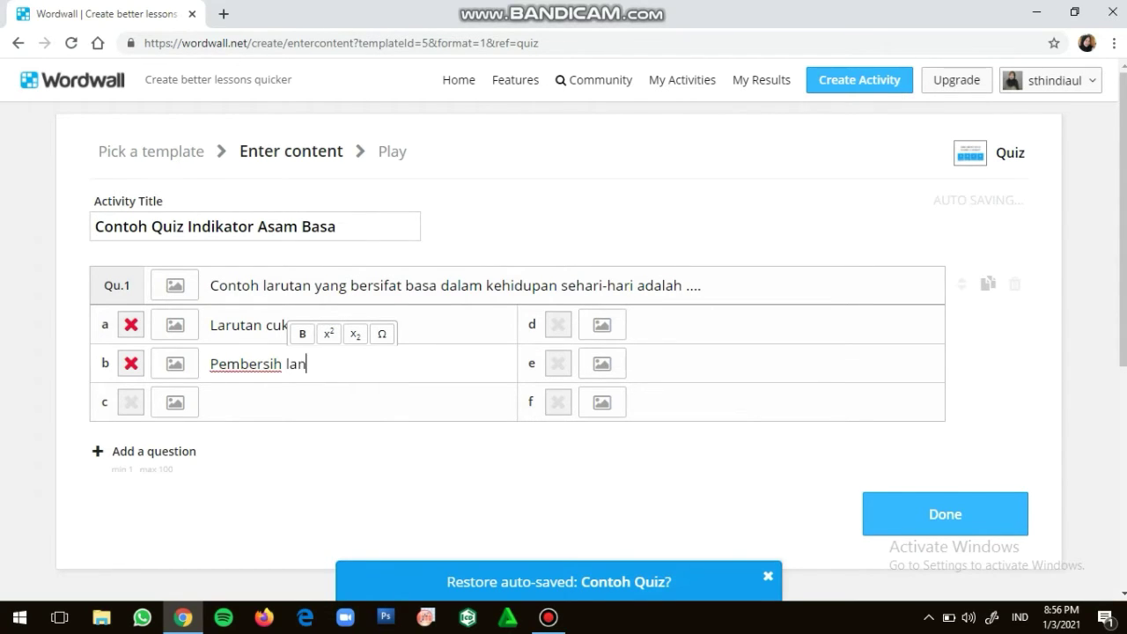
text(tai)
click(211, 401)
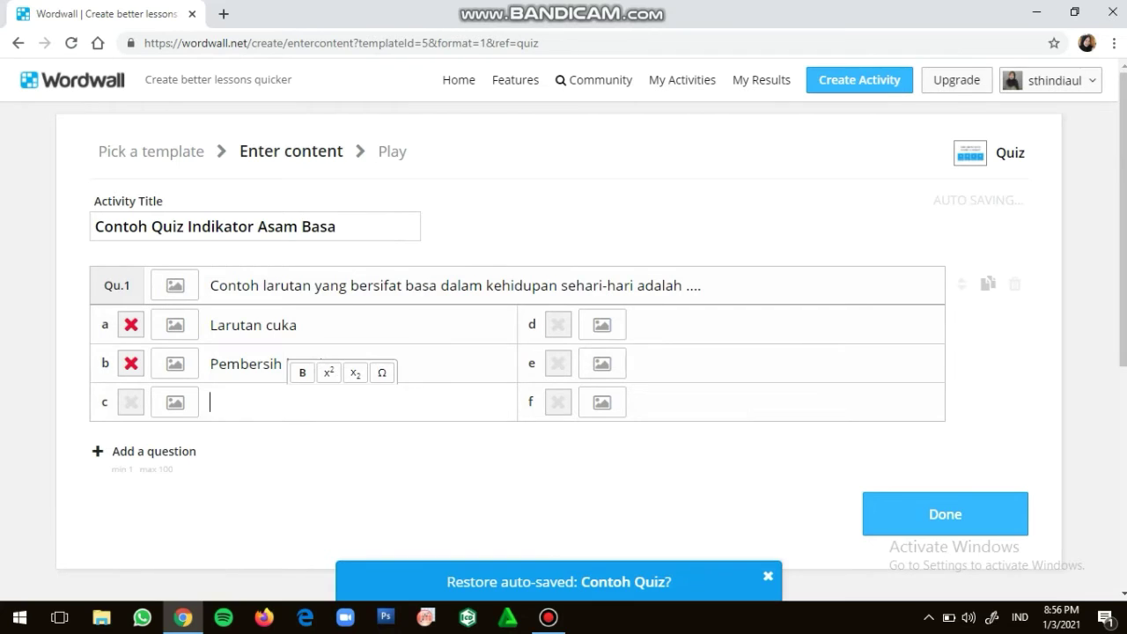
text(Air jeruk)
click(669, 324)
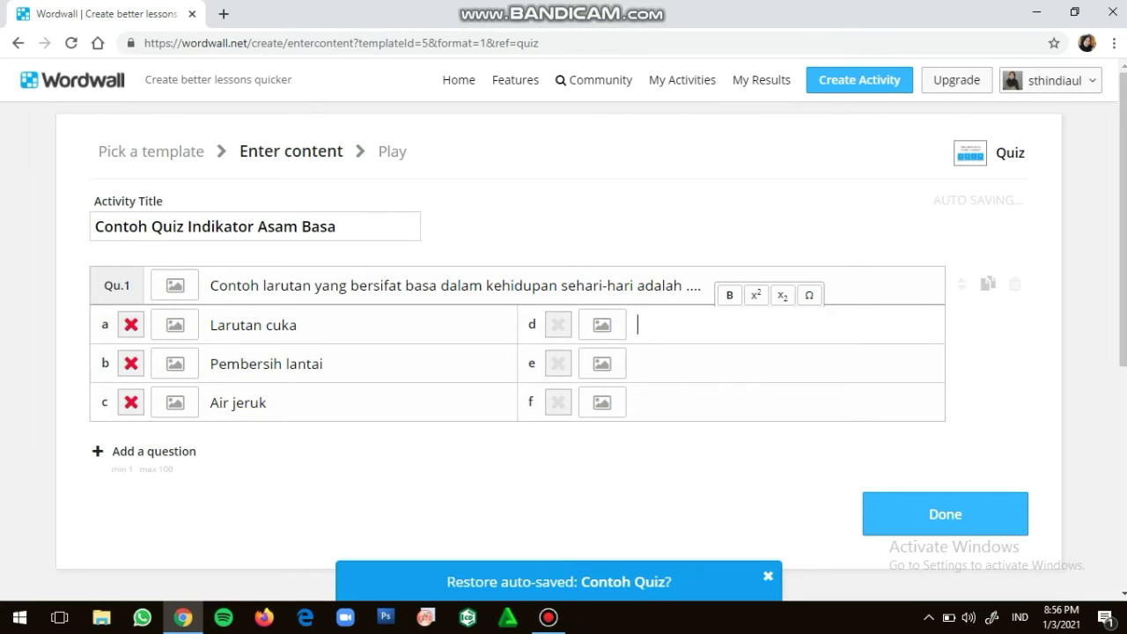
text(Saus tomat)
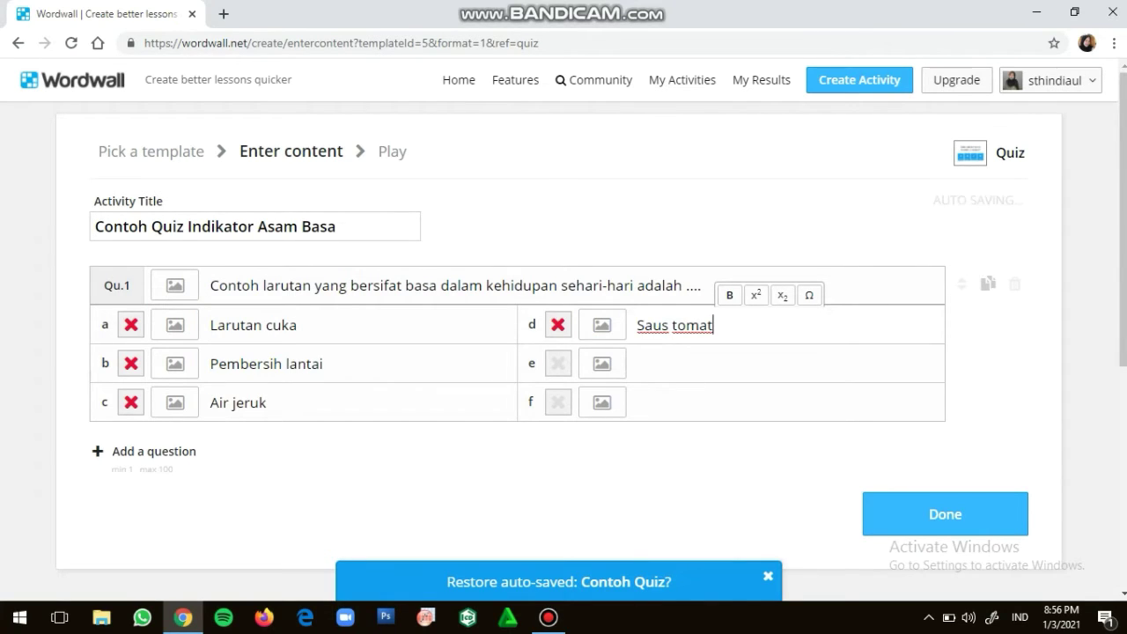
click(131, 363)
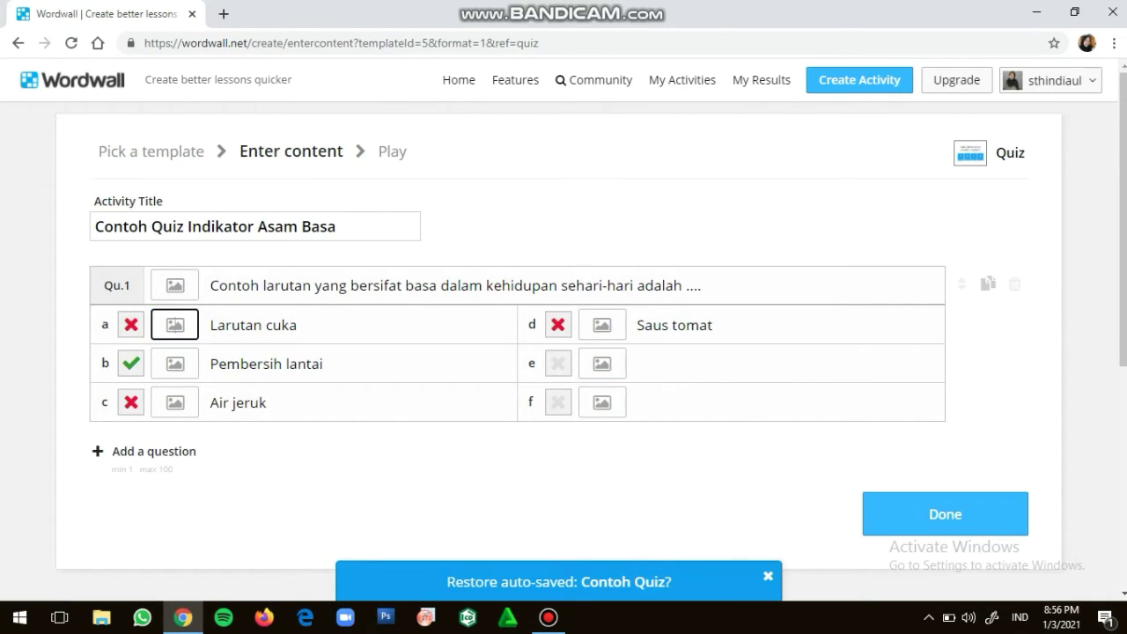
Add the 200 × 300 image of a blue-labelled vinegar bottle to answer a, "Larutan cuka", of question 1
click(174, 324)
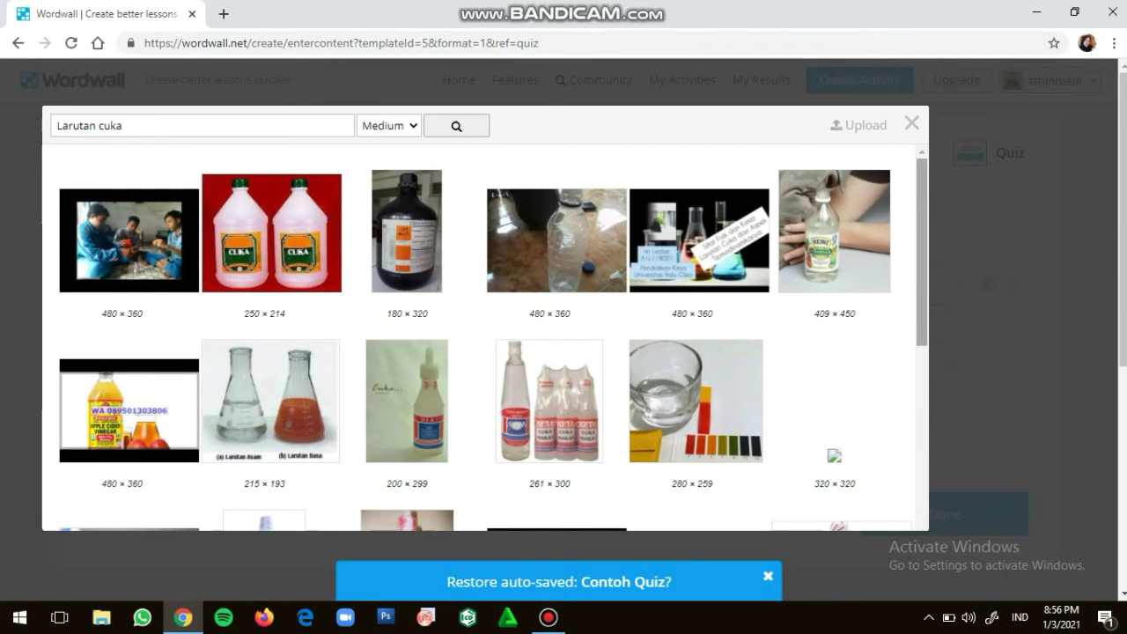
scroll(484, 334, down, 3)
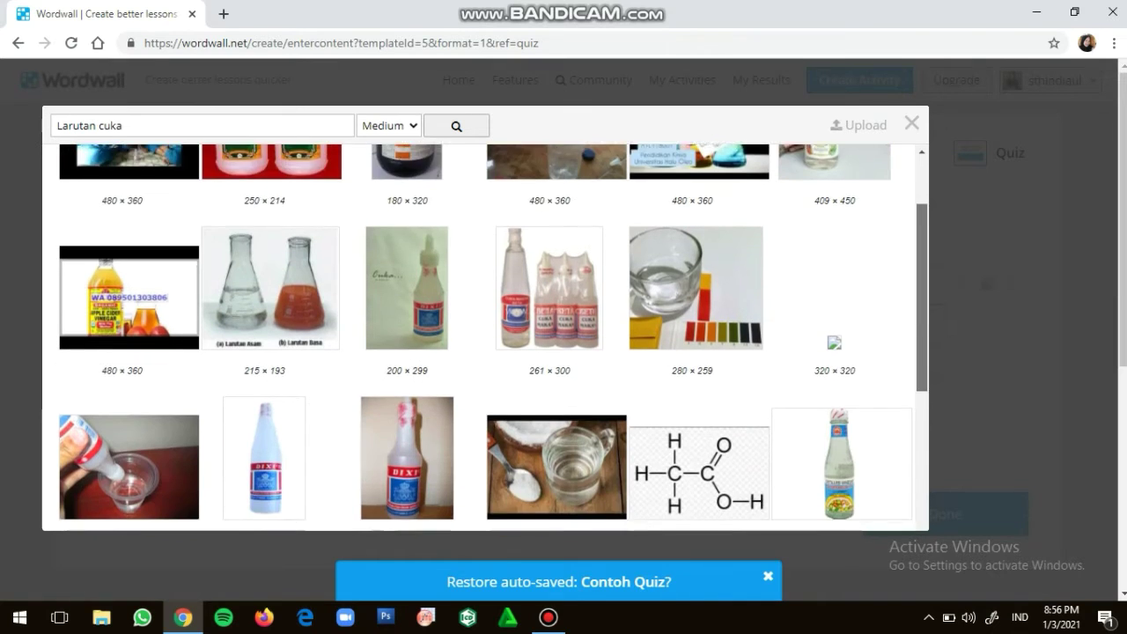
scroll(485, 335, down, 3)
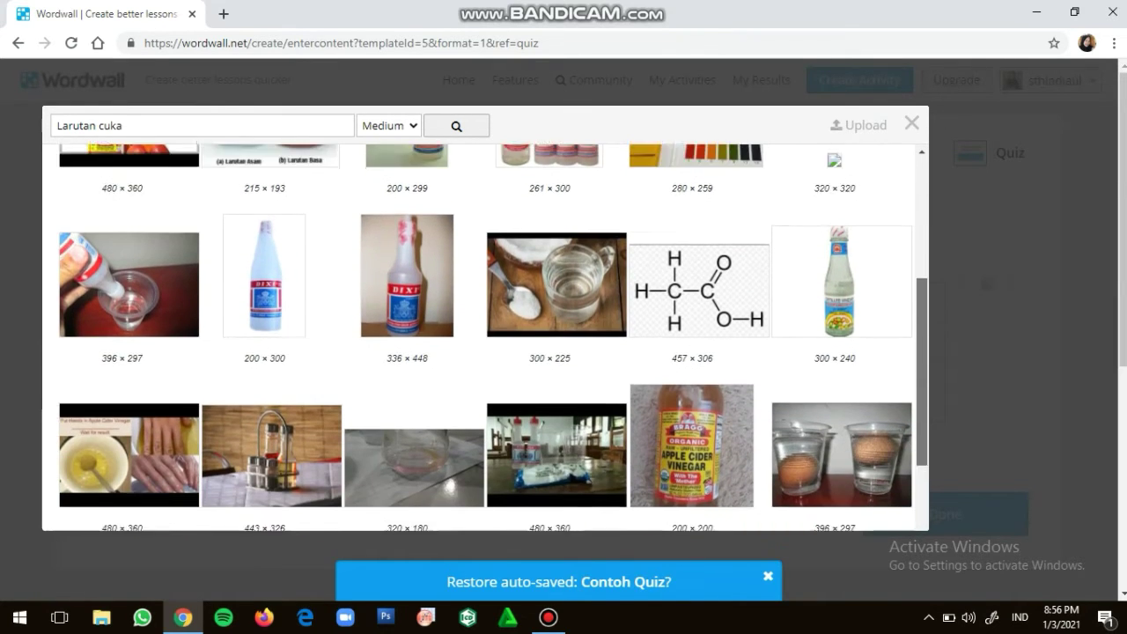
scroll(484, 334, down, 5)
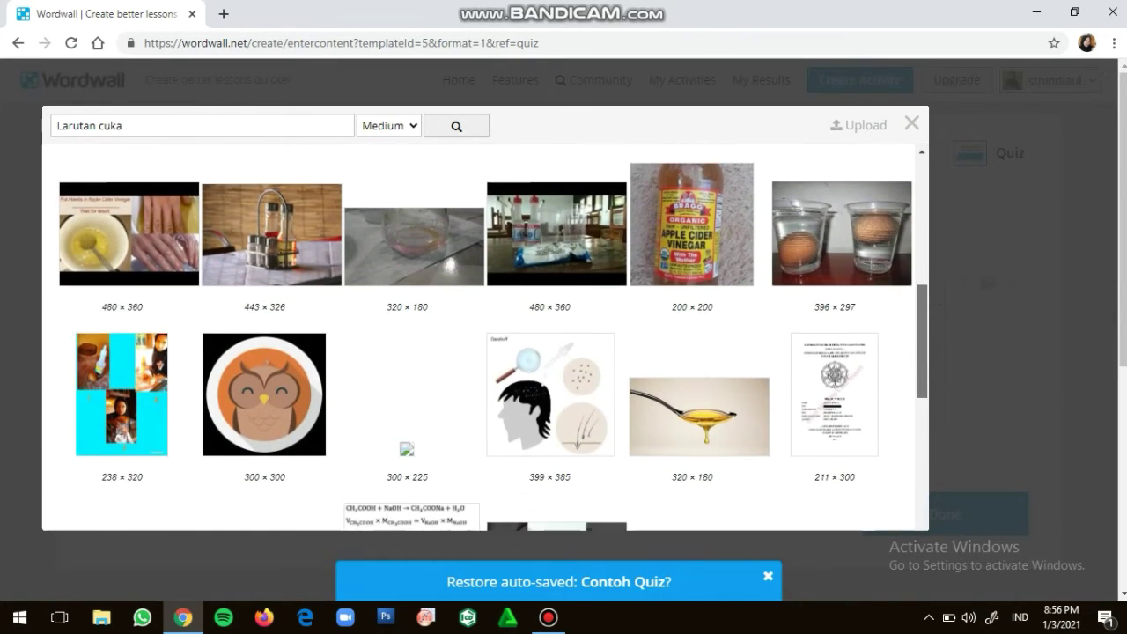
scroll(485, 335, down, 2)
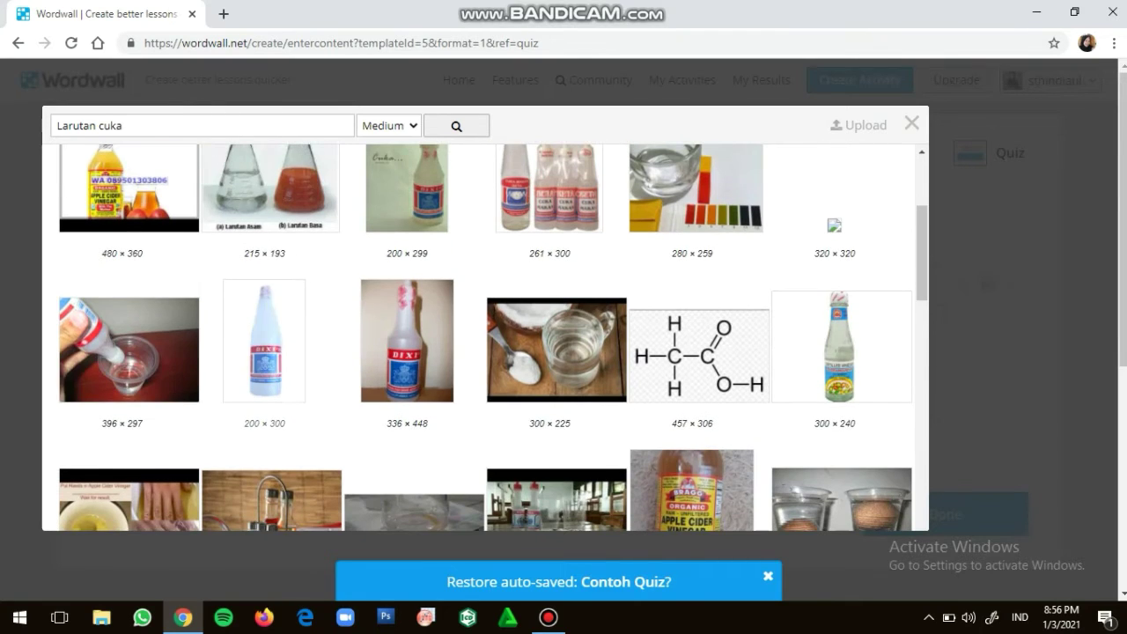
click(264, 342)
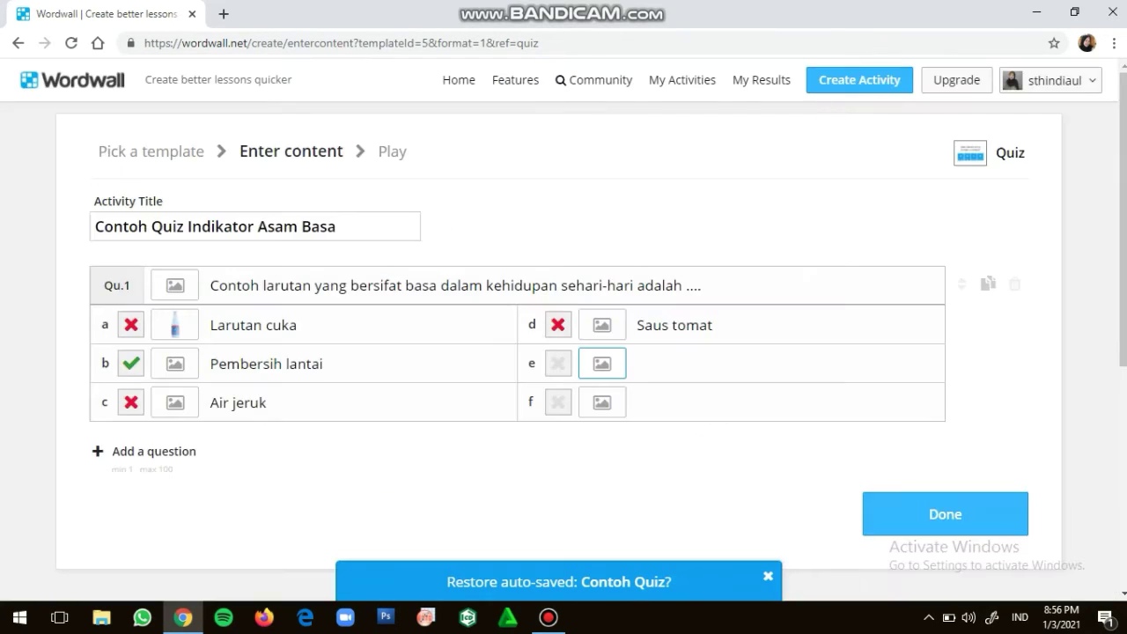
Illustrate question 1's remaining answers with the Super Pell pouch for b, lemons with a juice glass for c and a 345 × 283 sauce bowl for d
click(175, 362)
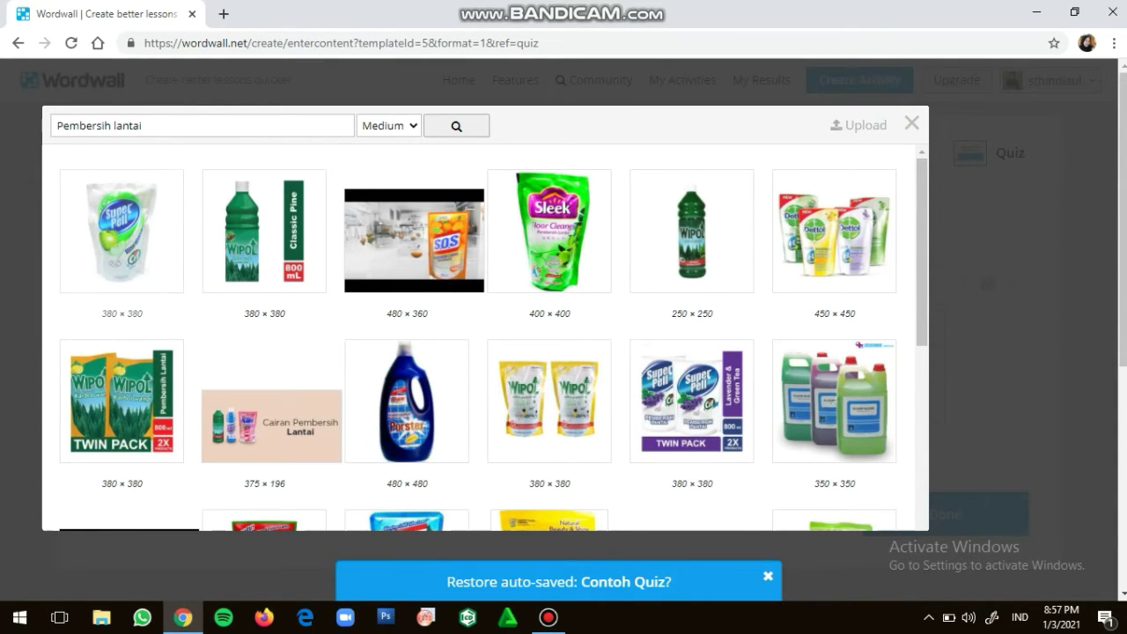
click(121, 231)
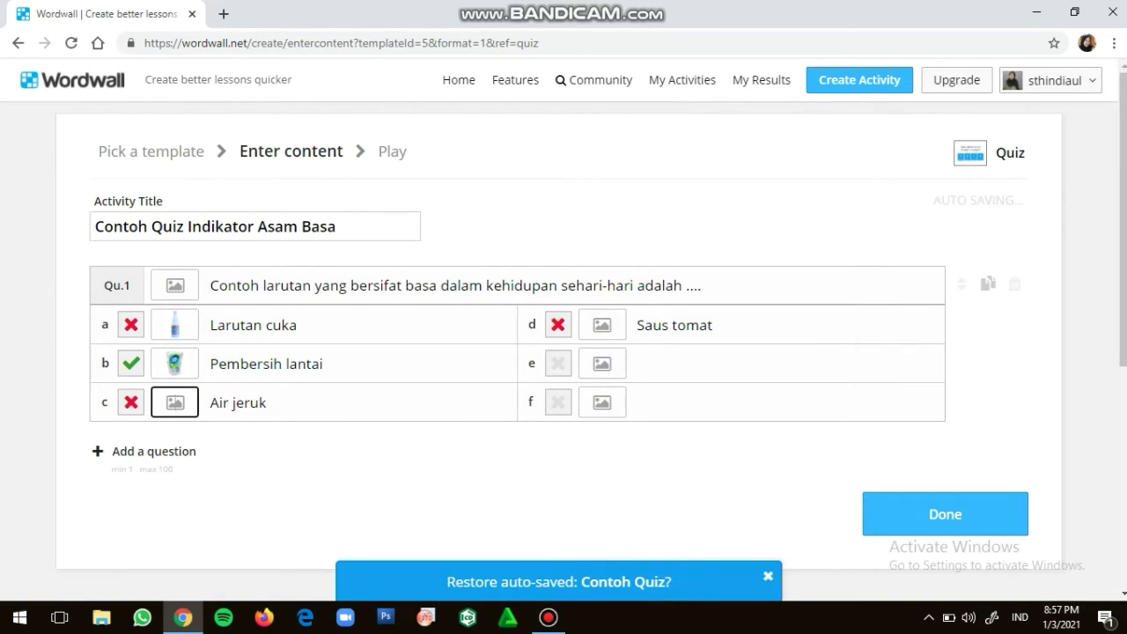
click(174, 402)
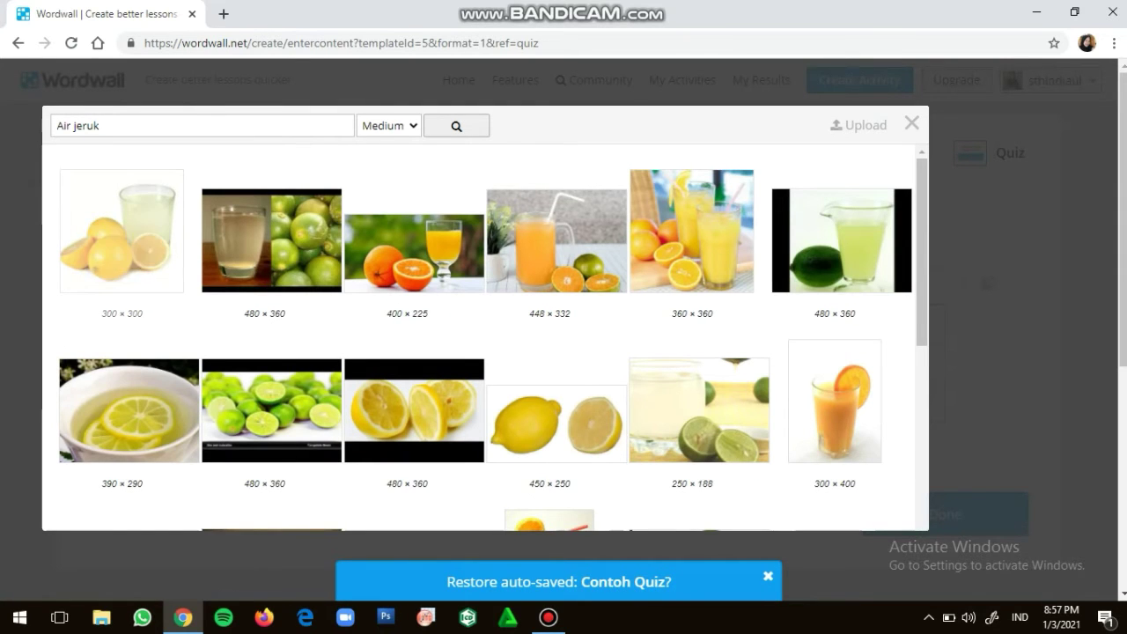
click(121, 231)
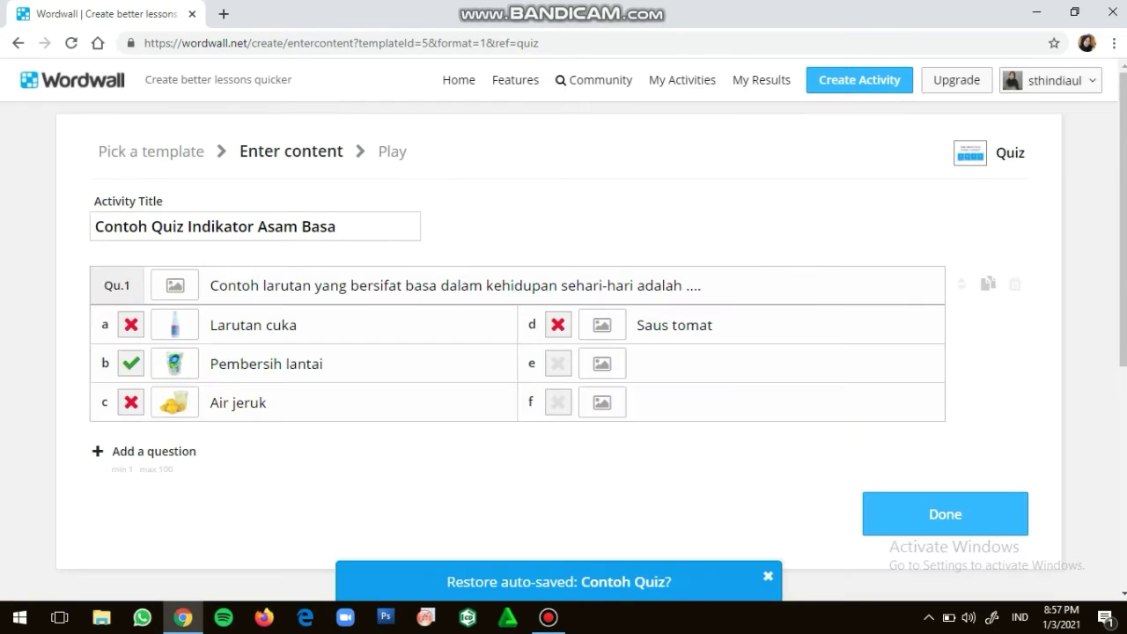
click(602, 324)
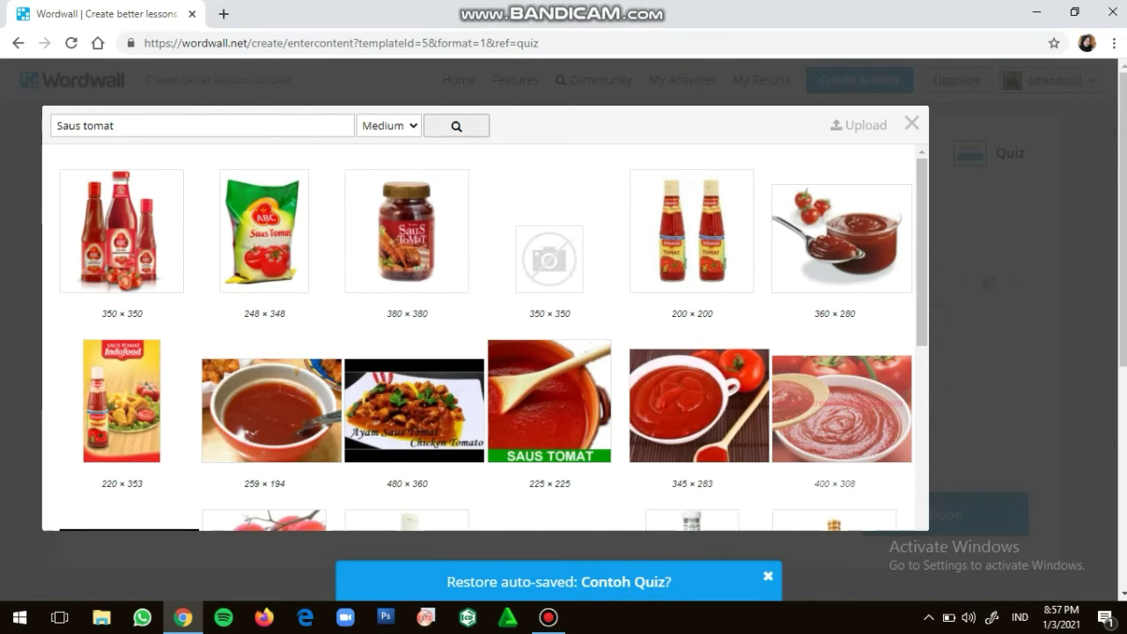
click(699, 406)
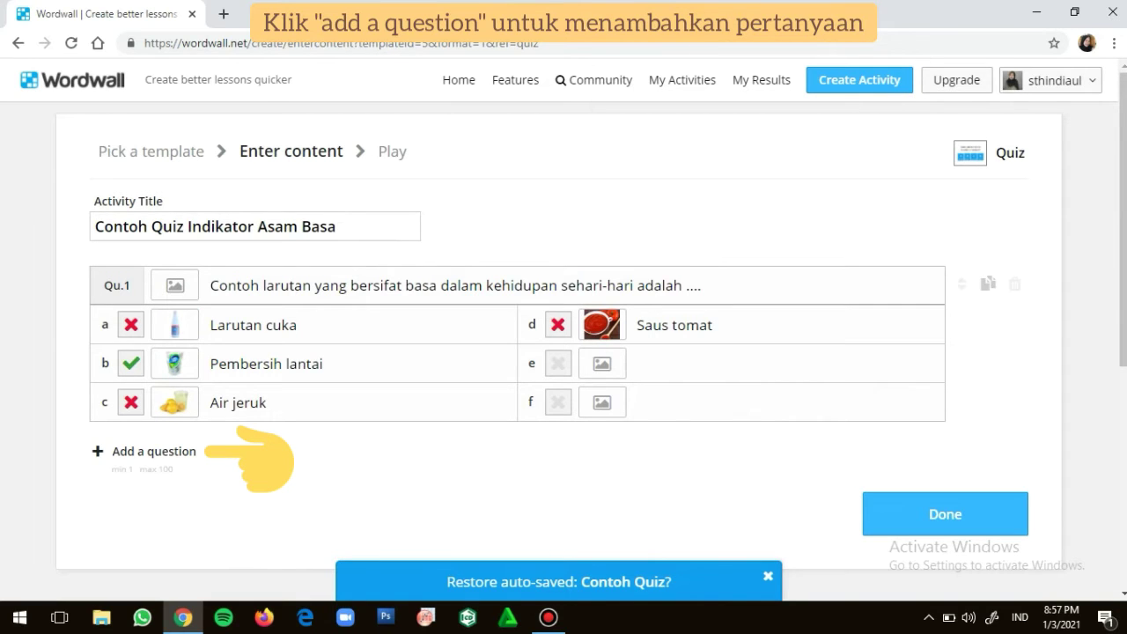
Add a second question reading "Contoh larutan yang bersifat asam dalam kehidupan sehari-hari ...."
click(153, 452)
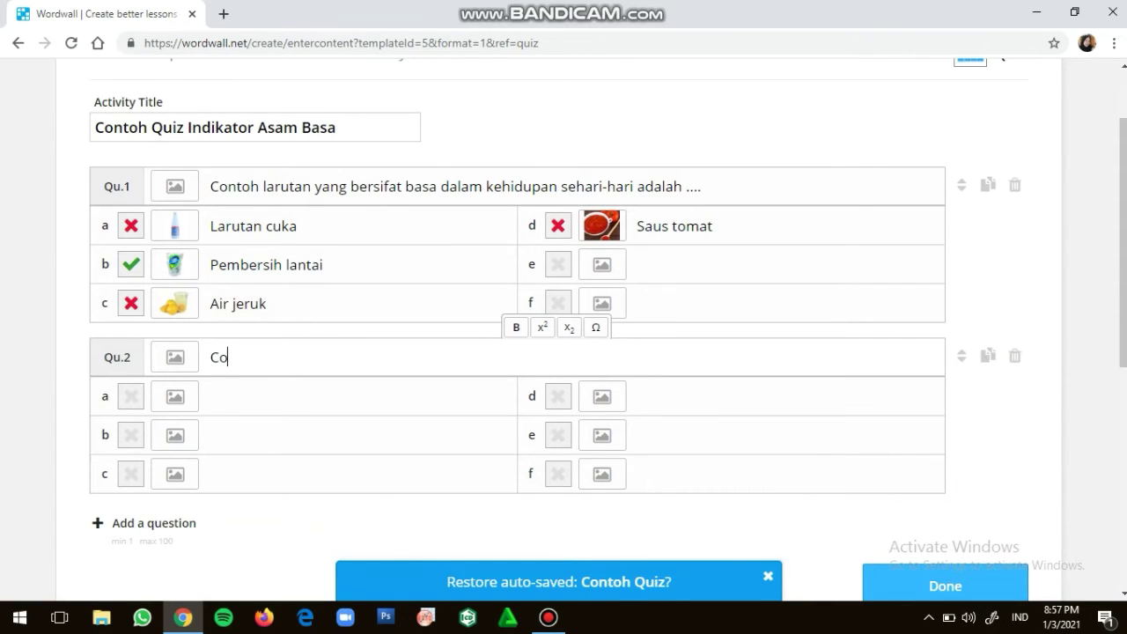
text(Contoh larutan yang)
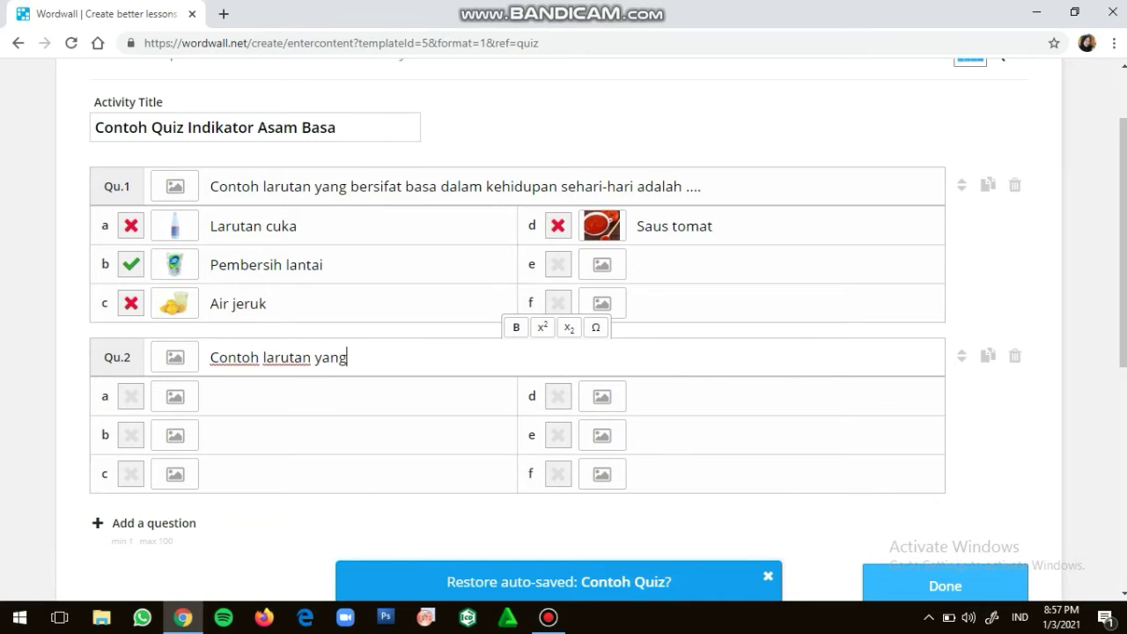
text( bersifat asam)
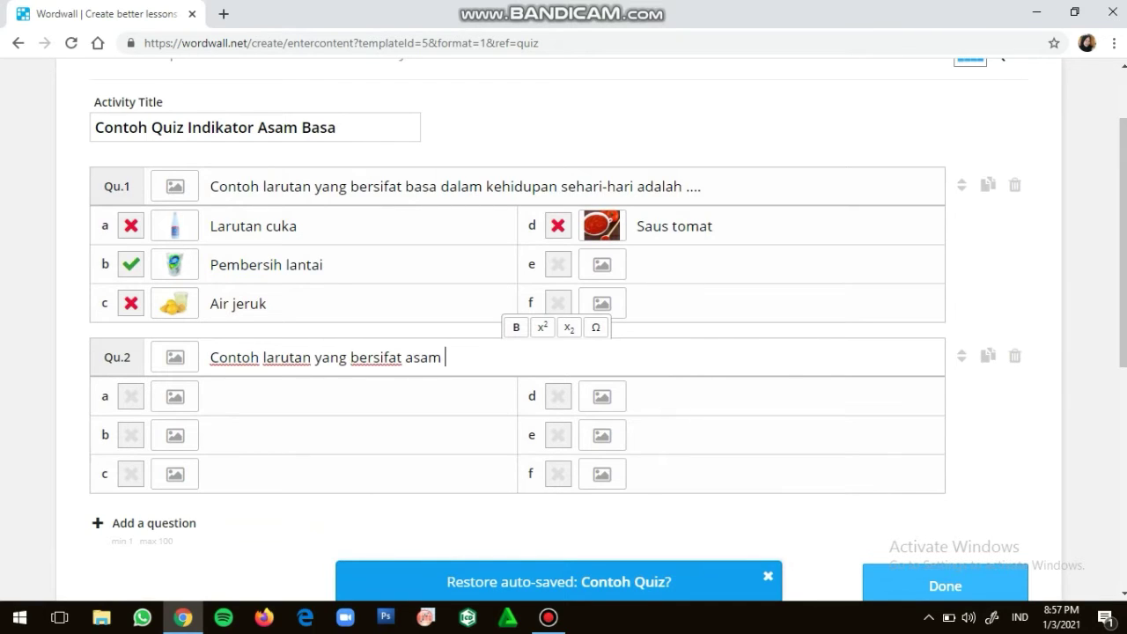
text( dalam kehid)
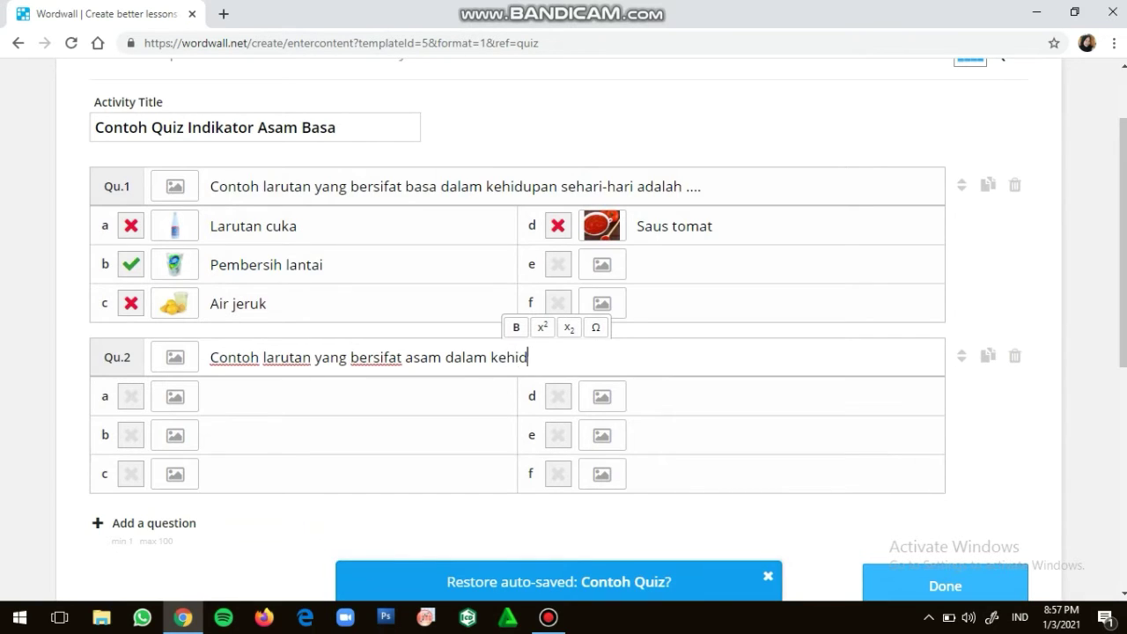
text(upan sehari-hari)
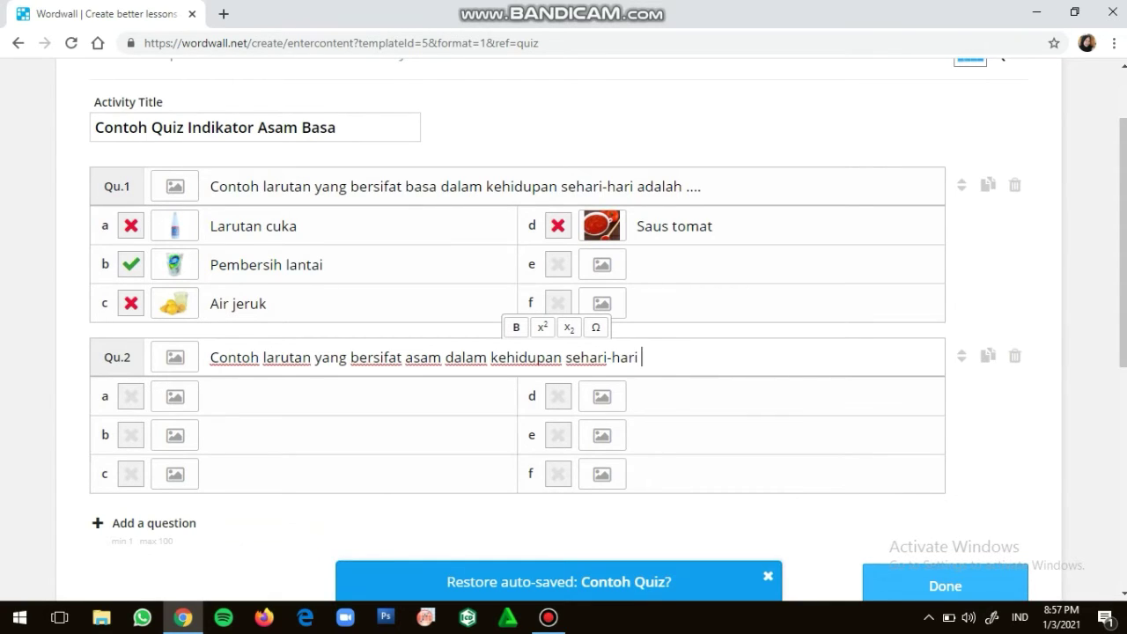
text( ....)
Enter "Larutan cuka" as answer a and "Air sabun" as answer b of question 2
click(212, 396)
text(la)
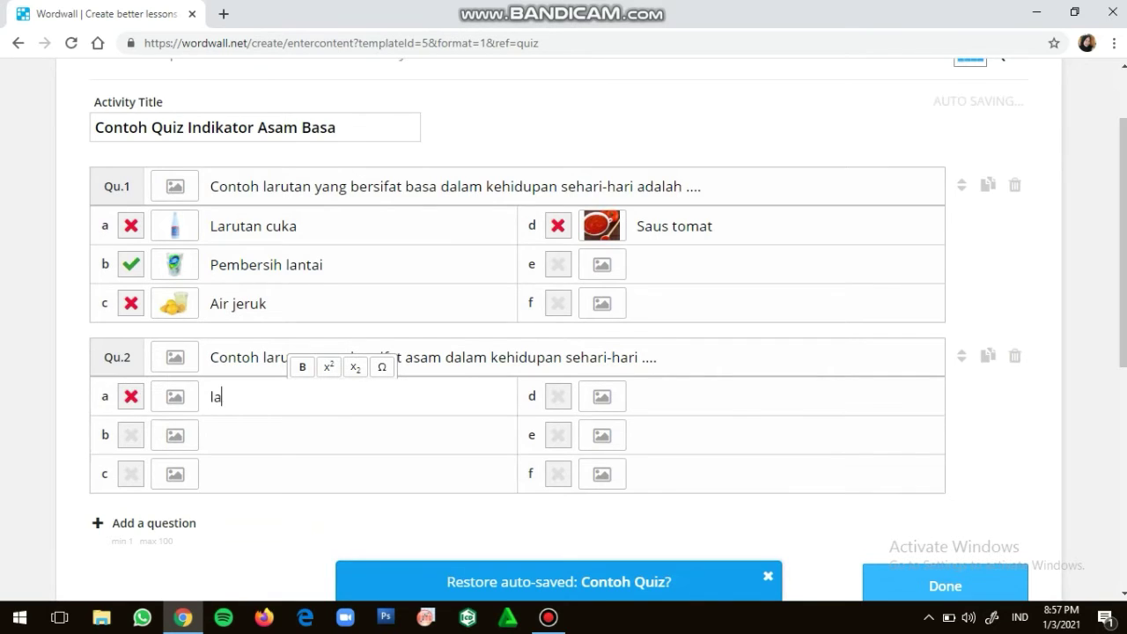
key(BackSpace)
key(BackSpace)
text(Larutan cuka)
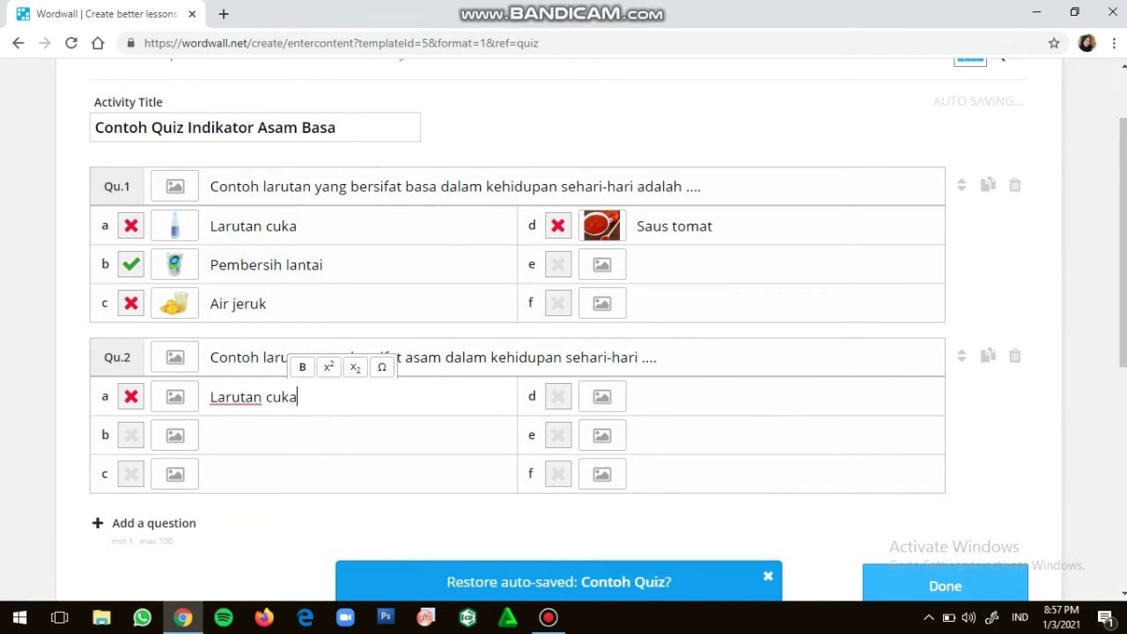
key(Tab)
text(A)
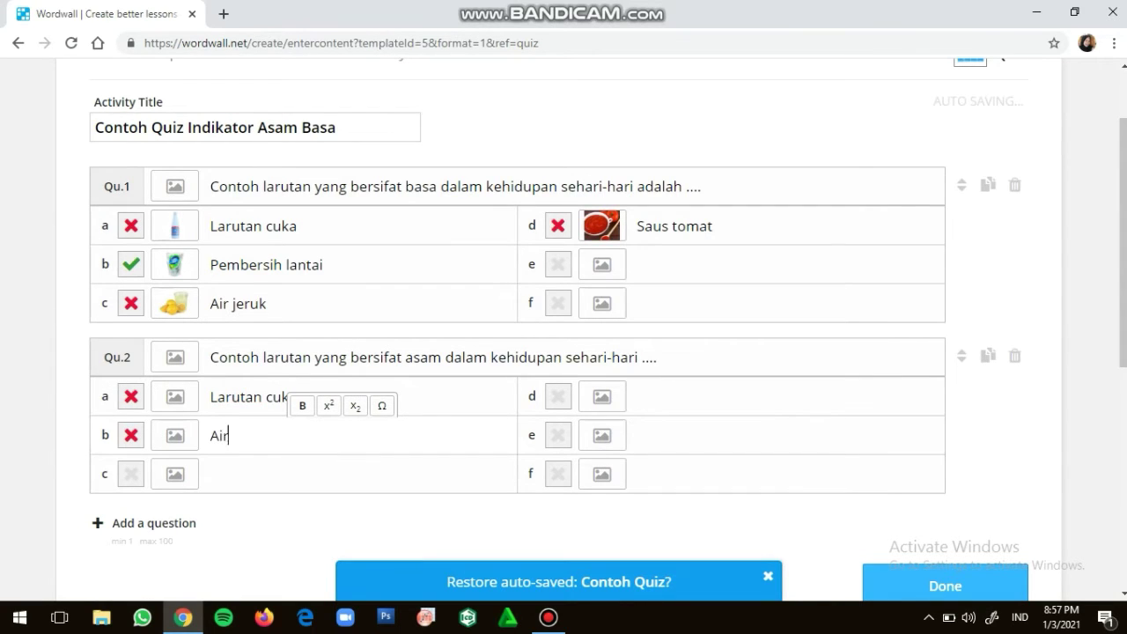
text(ir sabun)
Enter "Soda kue" as answer c and "Deodoran" as answer d of question 2
key(Tab)
text(S)
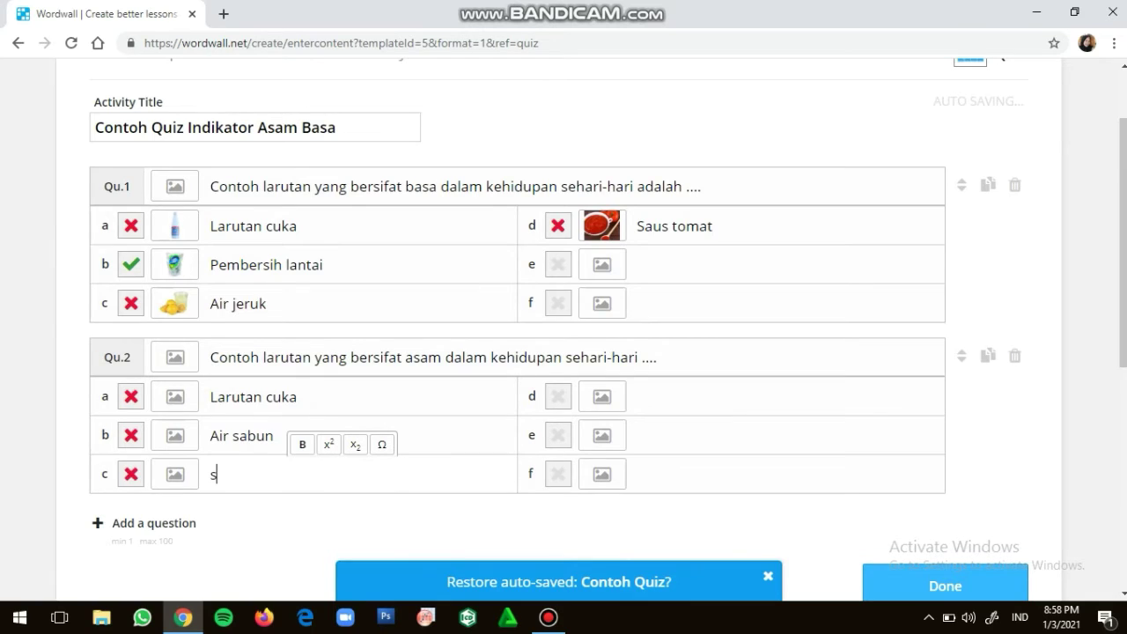
key(BackSpace)
text(Soda kue)
key(Tab)
text(A)
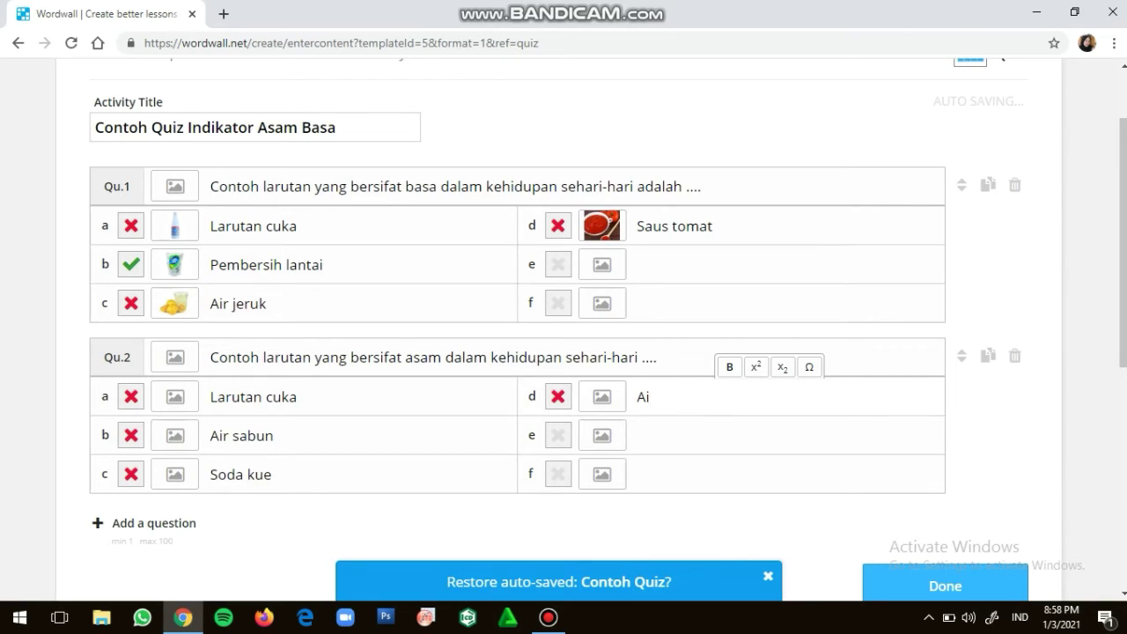
key(BackSpace)
key(BackSpace)
text(Deodora)
Illustrate question 2's answers with the 261 × 300 vinegar bottles for a, blue soapy basin for b, Koepoe Koepoe soda jar for c and Nivea roll-on for d
click(174, 396)
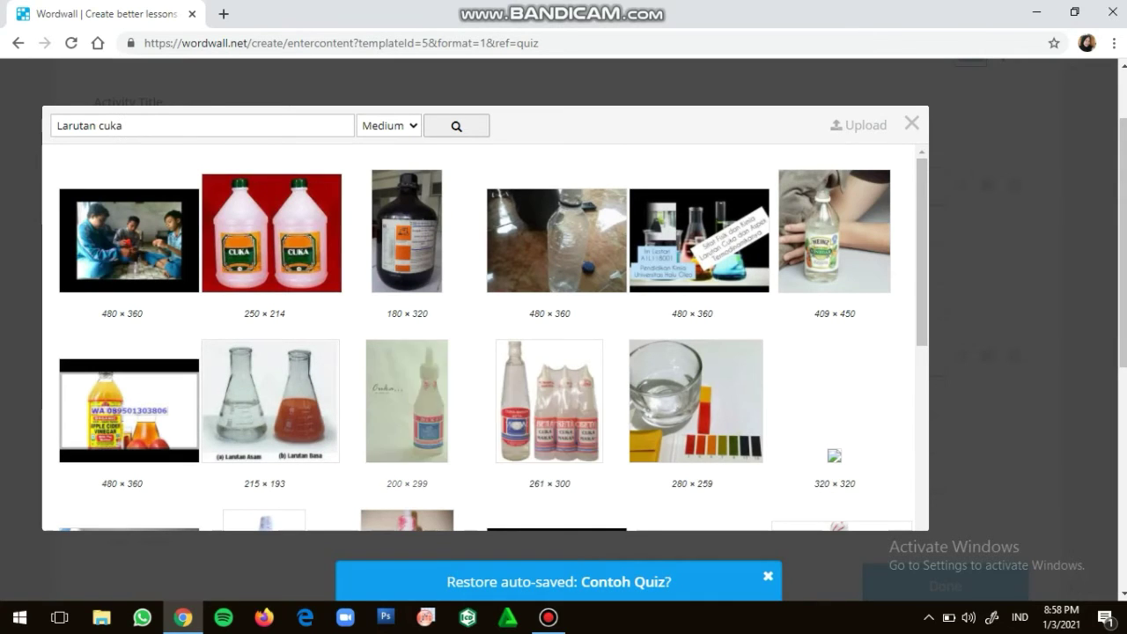
click(549, 401)
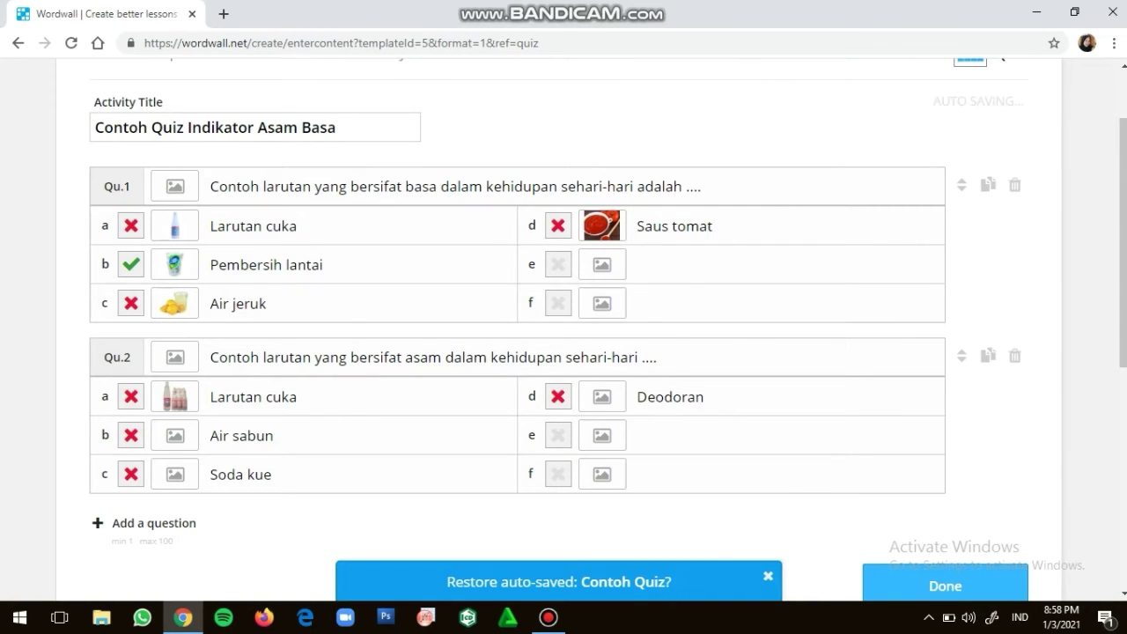
click(174, 435)
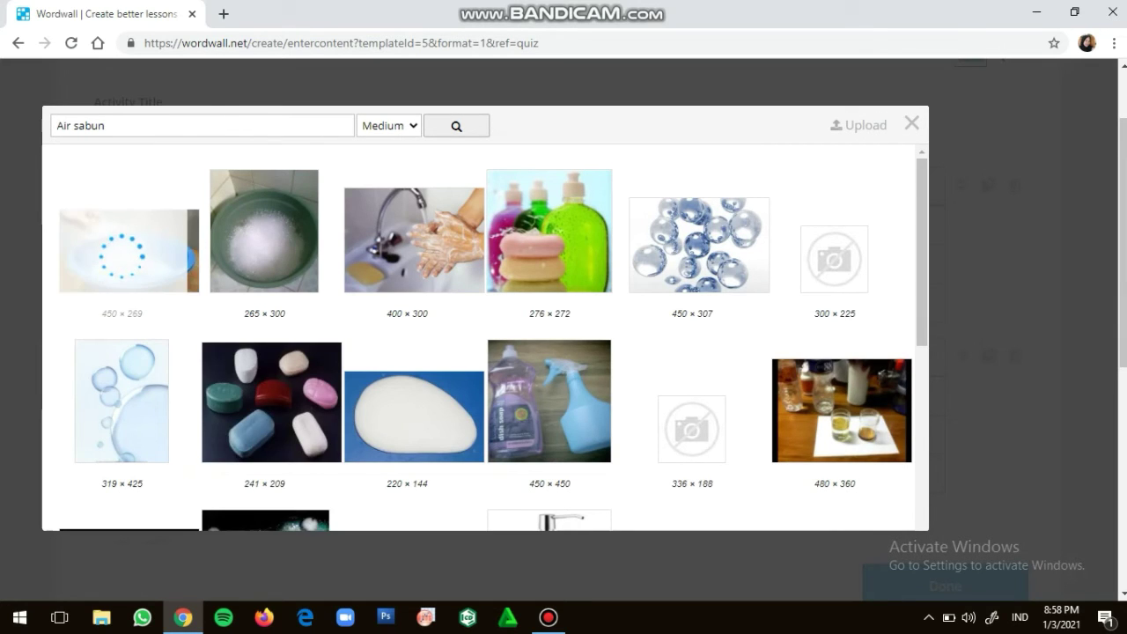
click(130, 273)
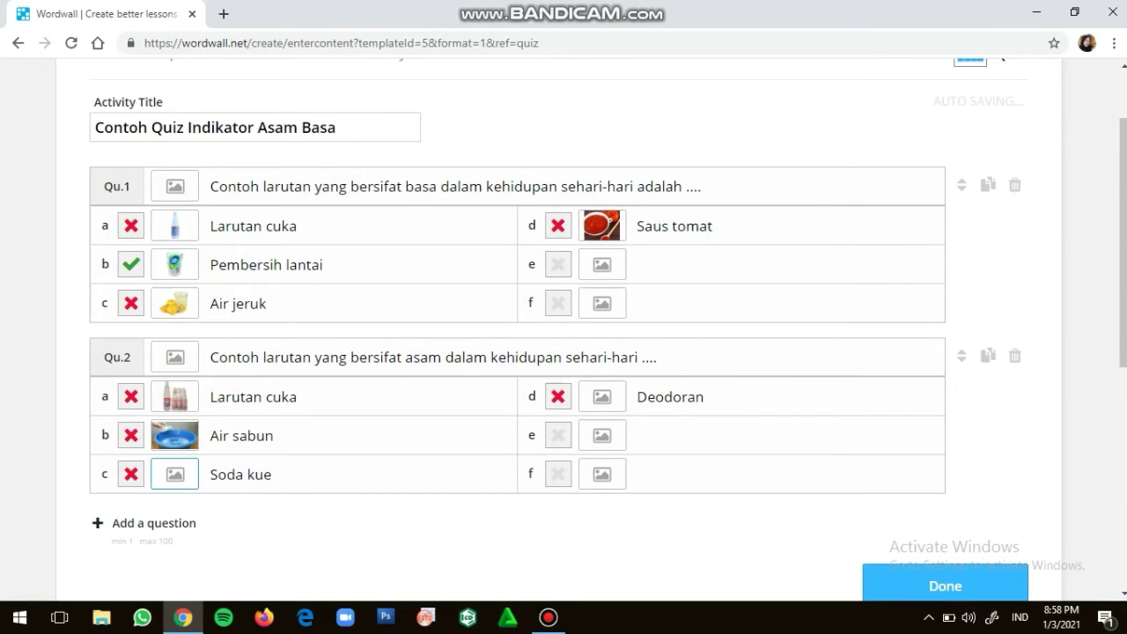
click(174, 473)
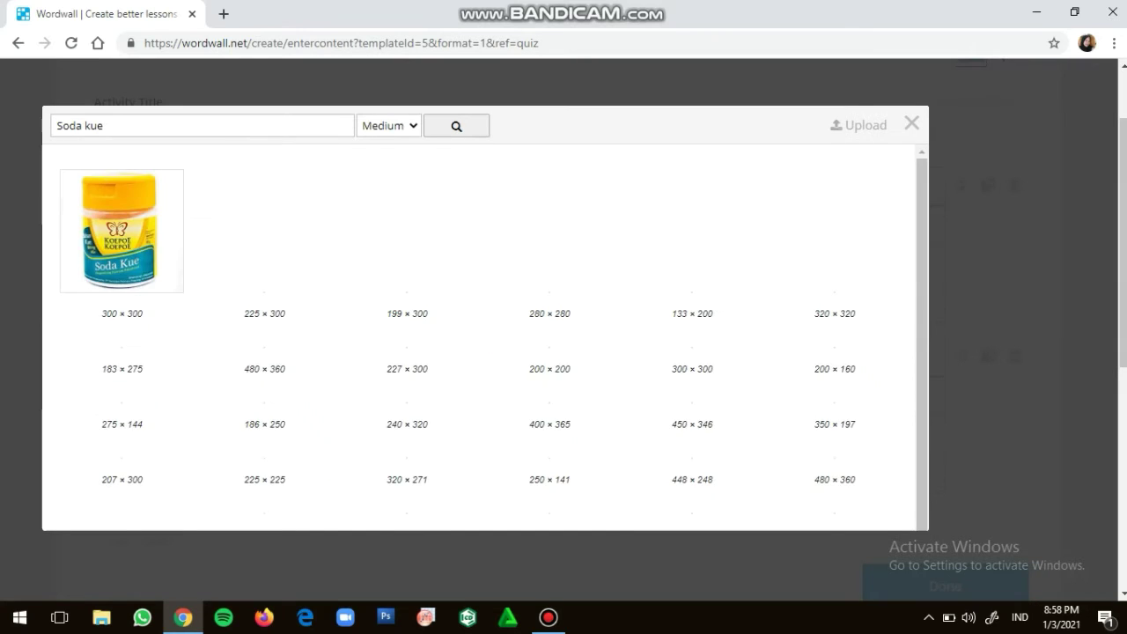
click(121, 231)
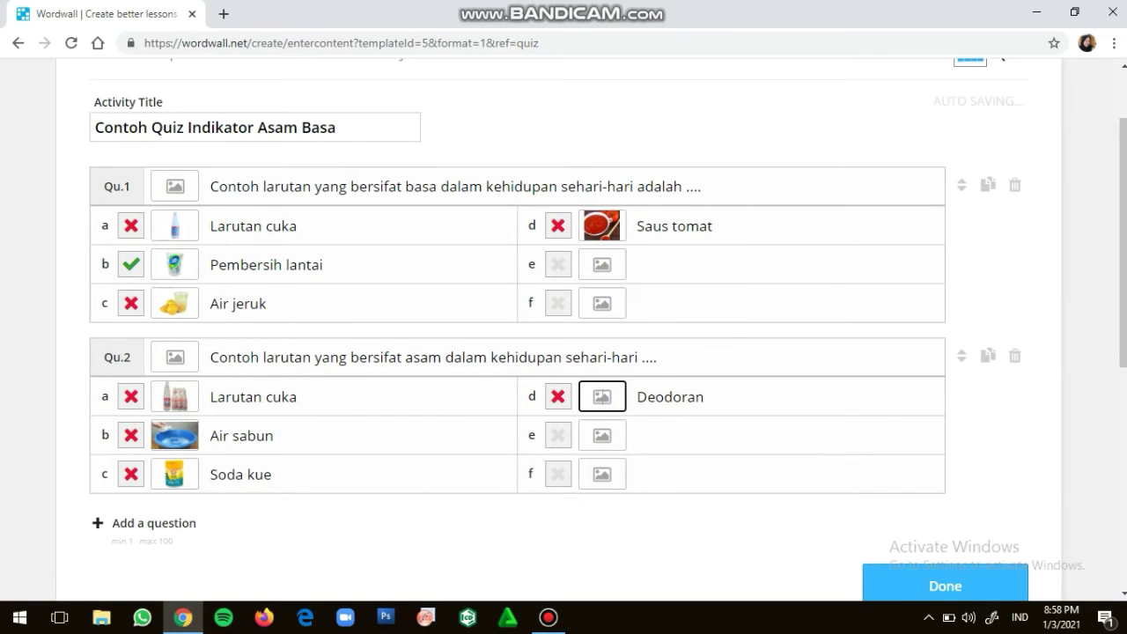
click(602, 396)
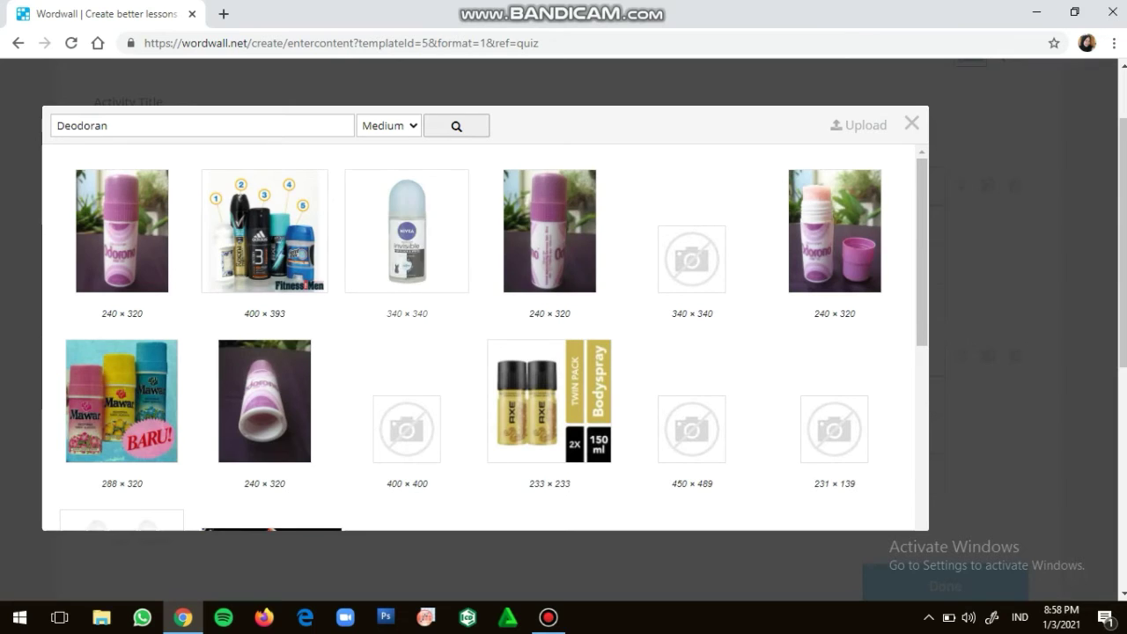
click(407, 231)
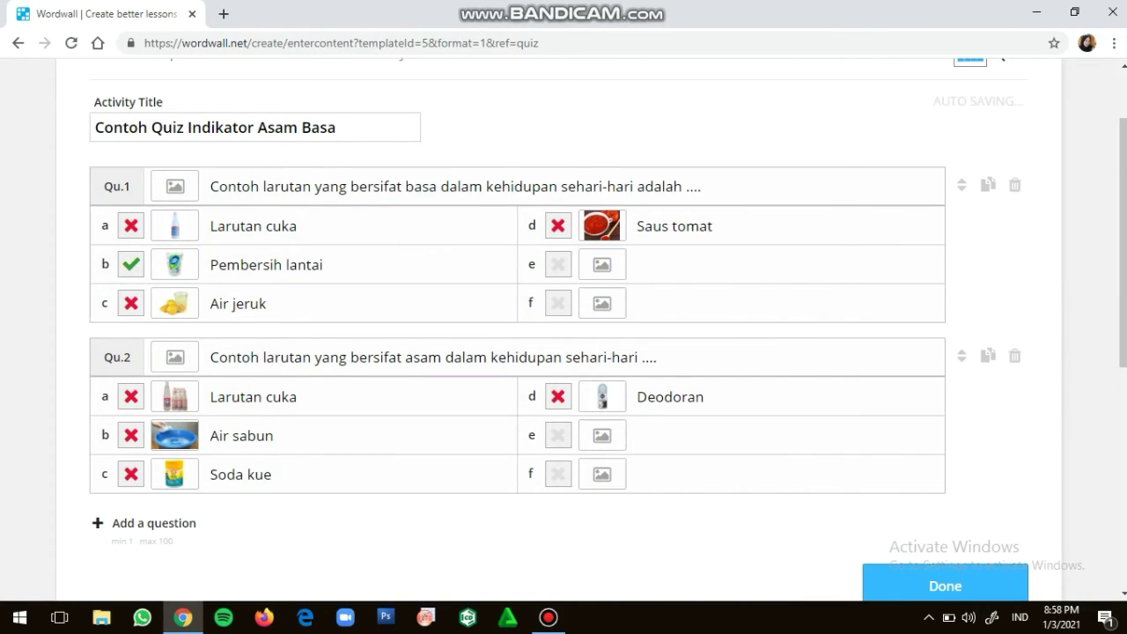
Mark answer a of question 2 as correct and move that question above question 1
click(132, 397)
click(961, 352)
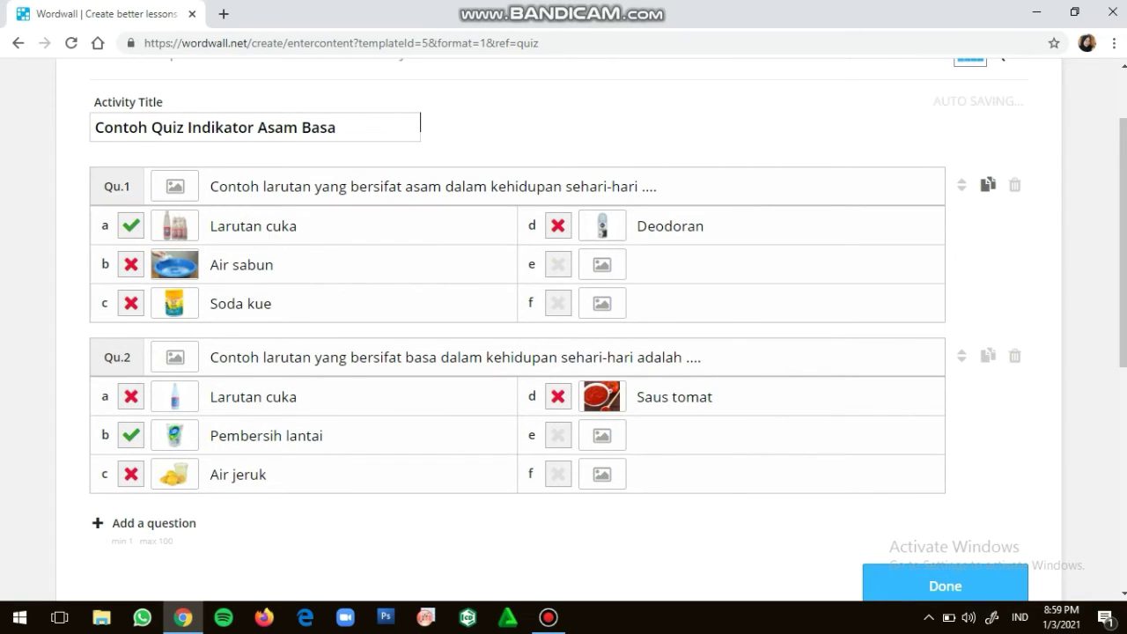
Duplicate the first question and delete the copy
click(988, 184)
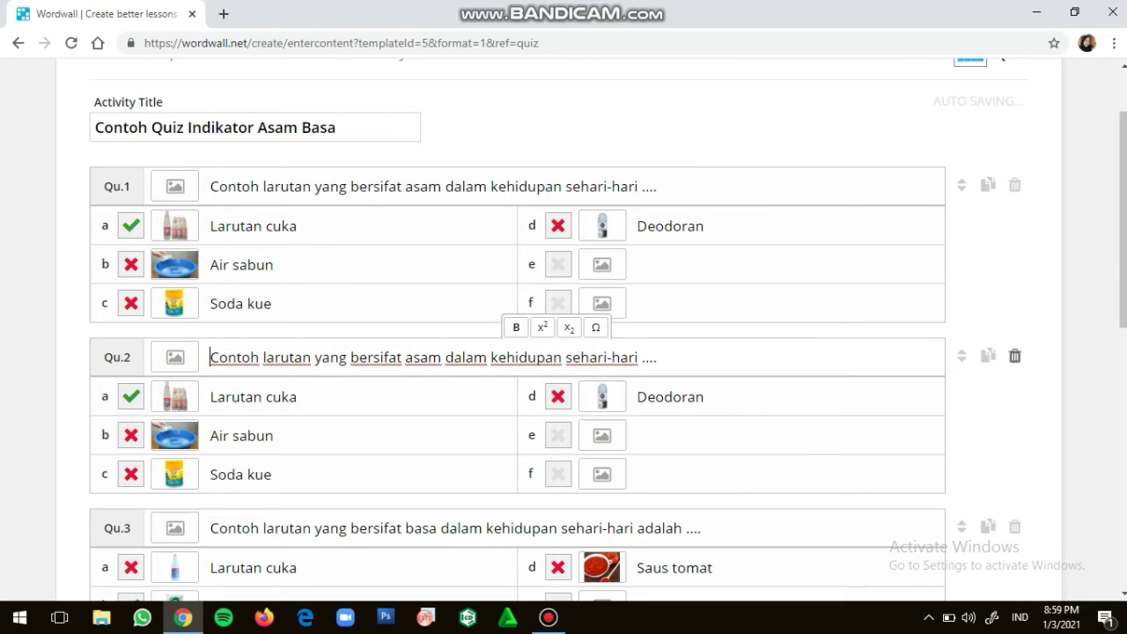
click(1015, 355)
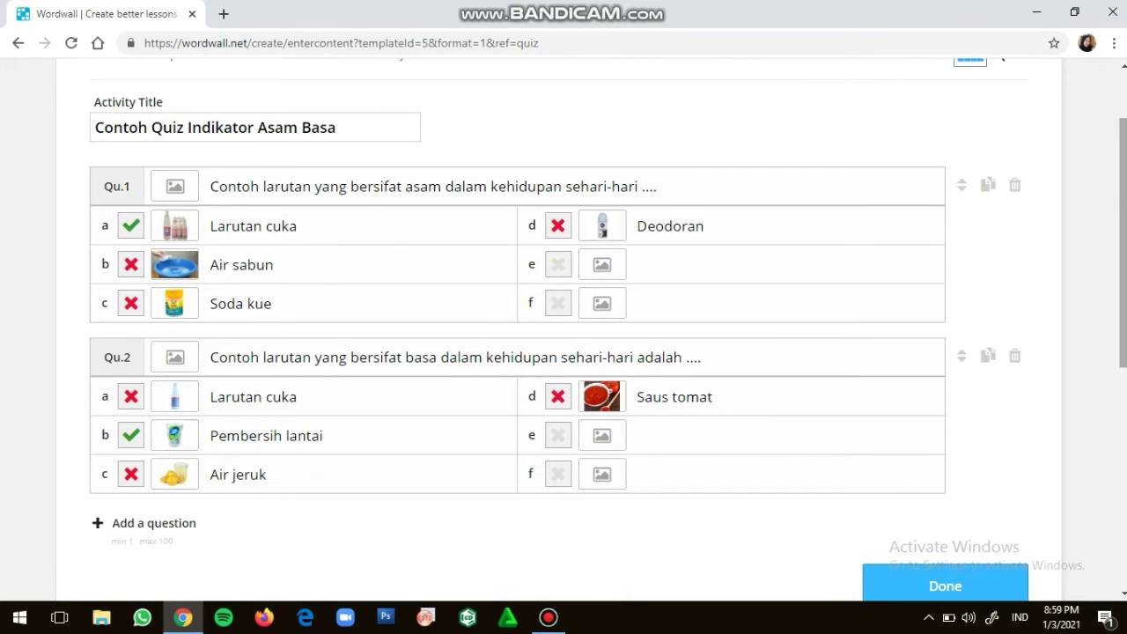
Finish editing the content and generate the playable quiz activity
scroll(563, 326, down, 2)
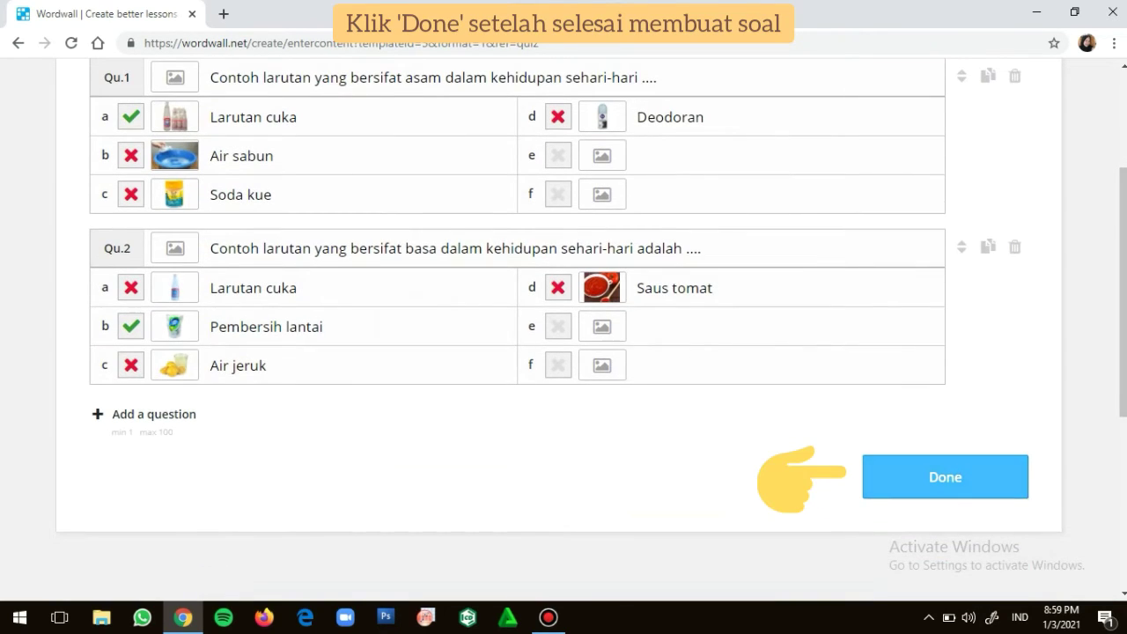
click(945, 476)
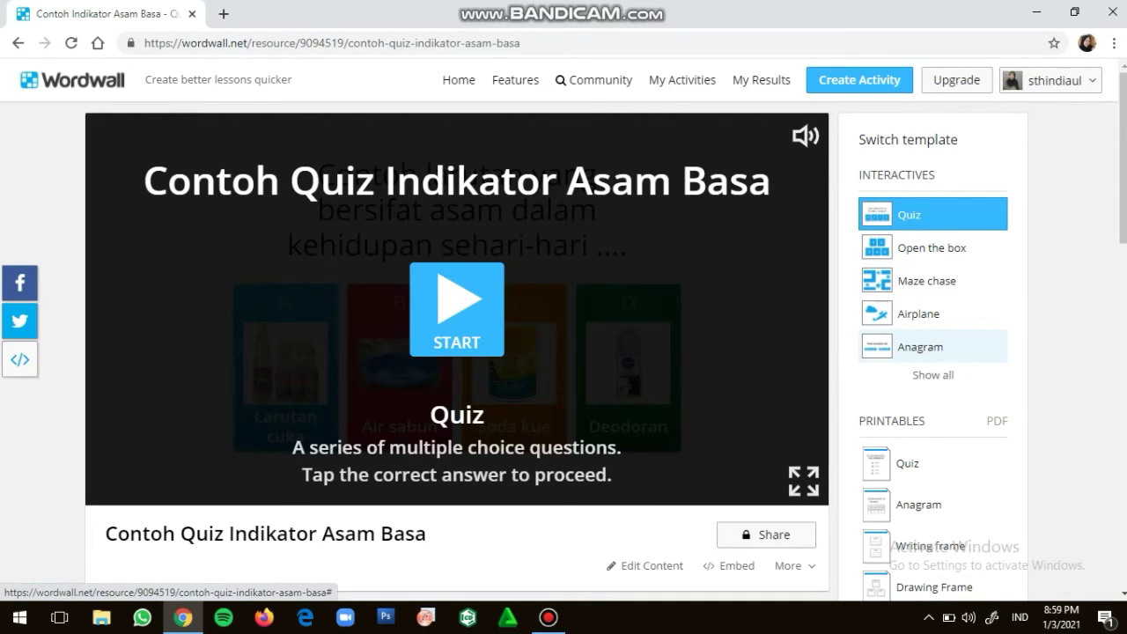
Apply the Clouds theme to the quiz activity
scroll(920, 346, down, 2)
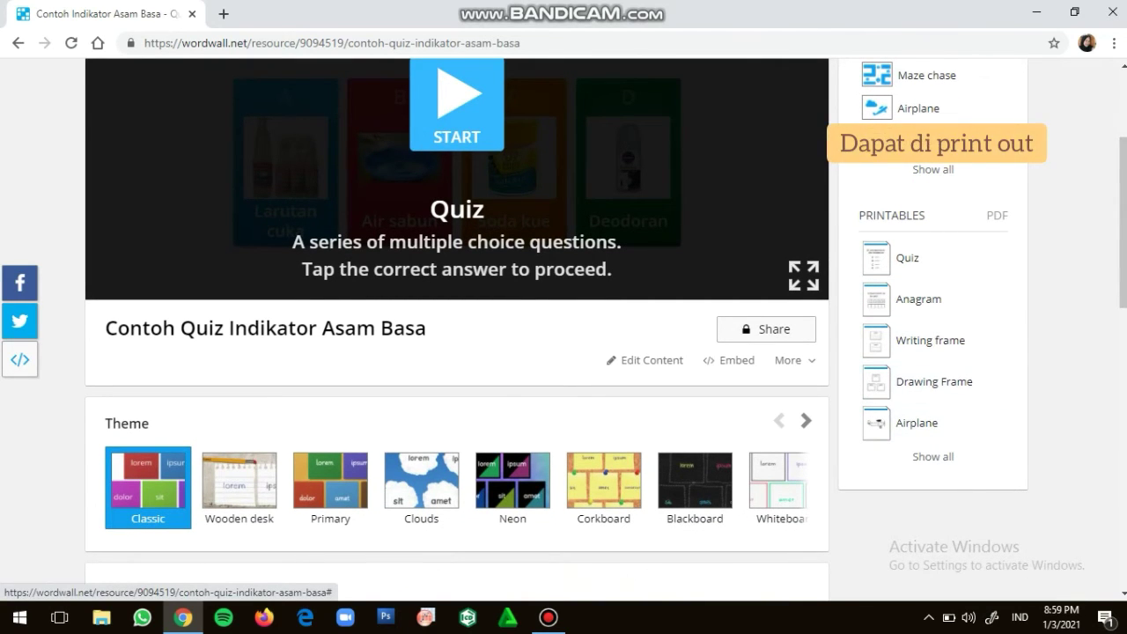
scroll(239, 379, down, 1)
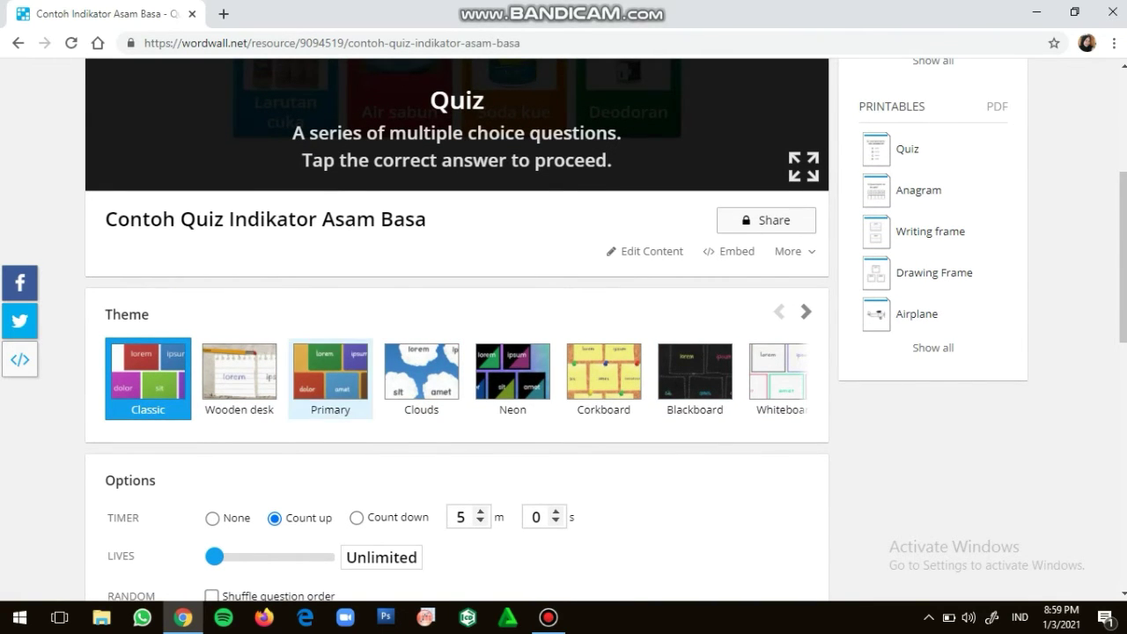
click(421, 370)
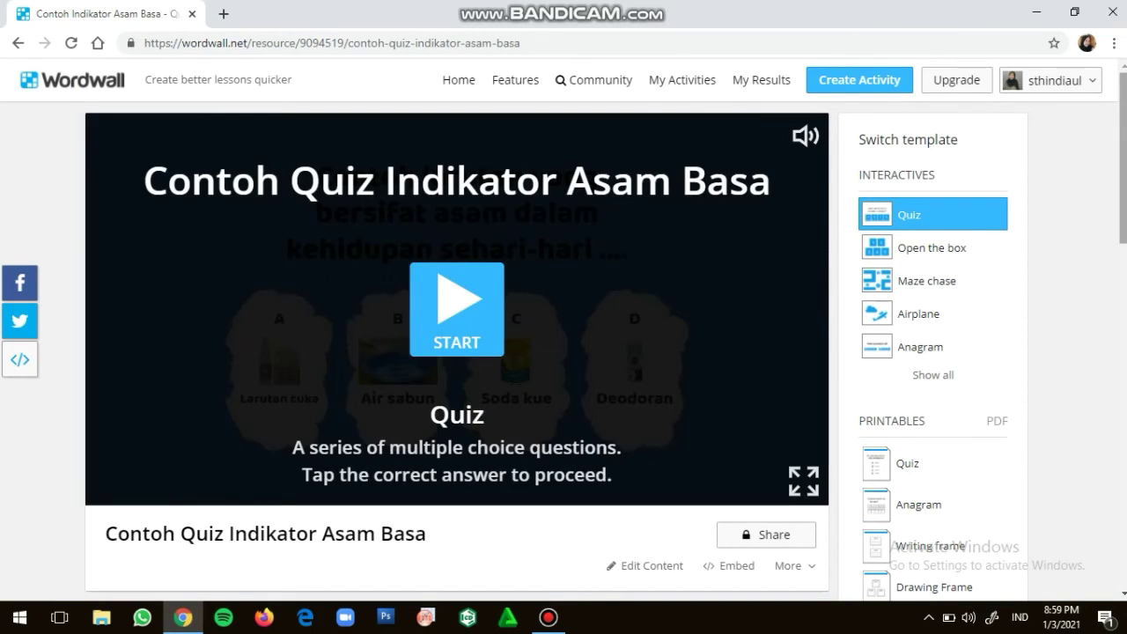
Set the activity's timer to count down from 5 m 0 s, shuffle the question order and apply these options to the activity
scroll(563, 326, down, 7)
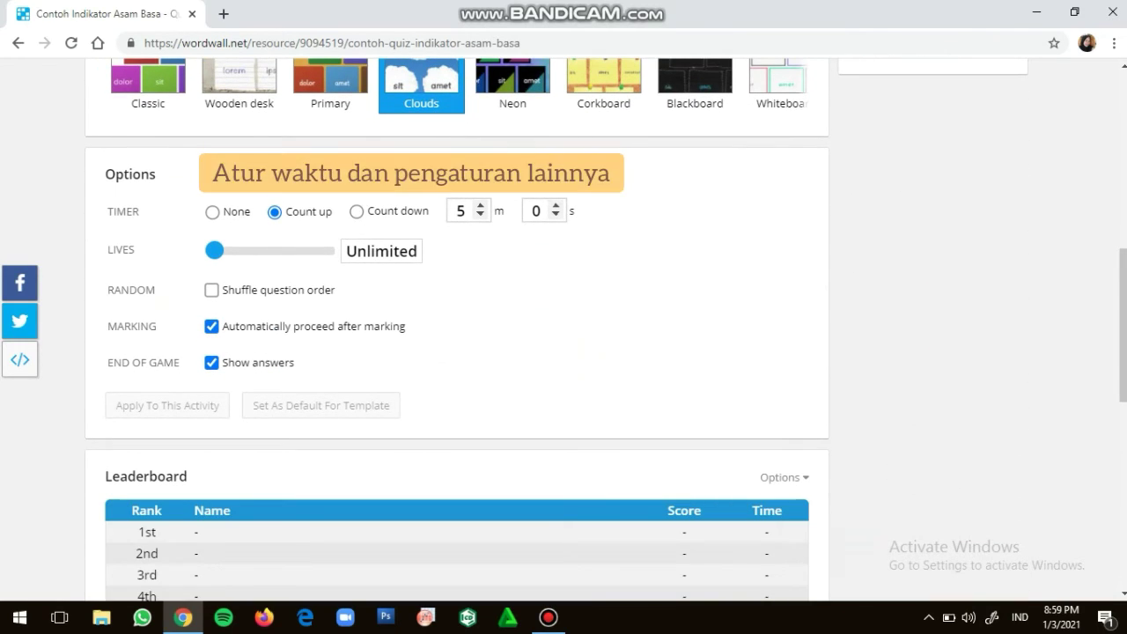
click(464, 211)
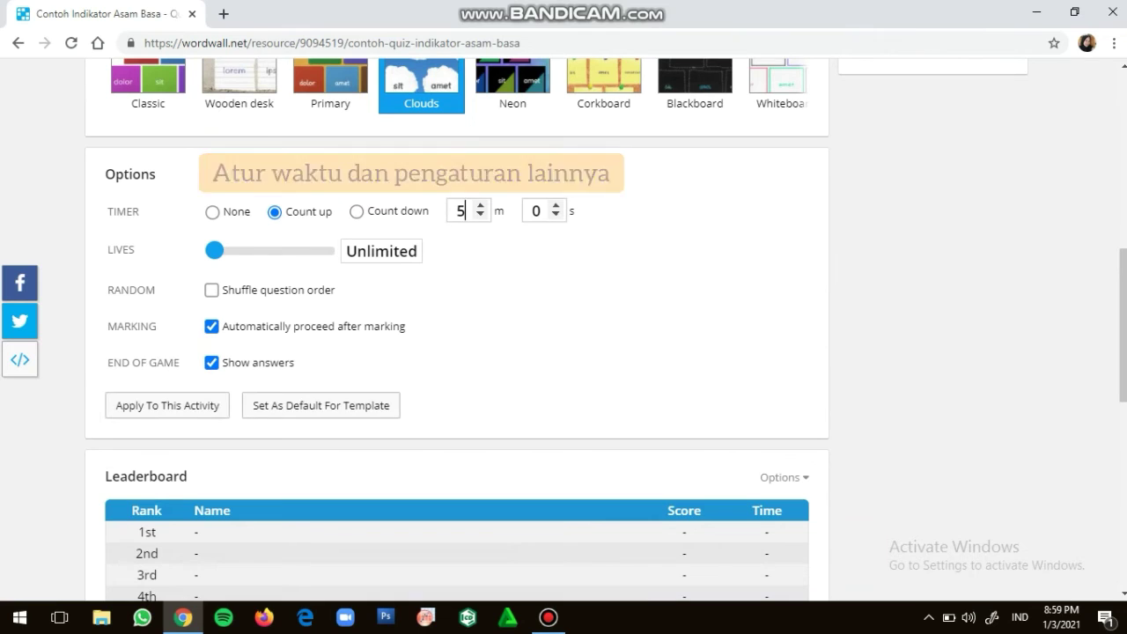
click(531, 210)
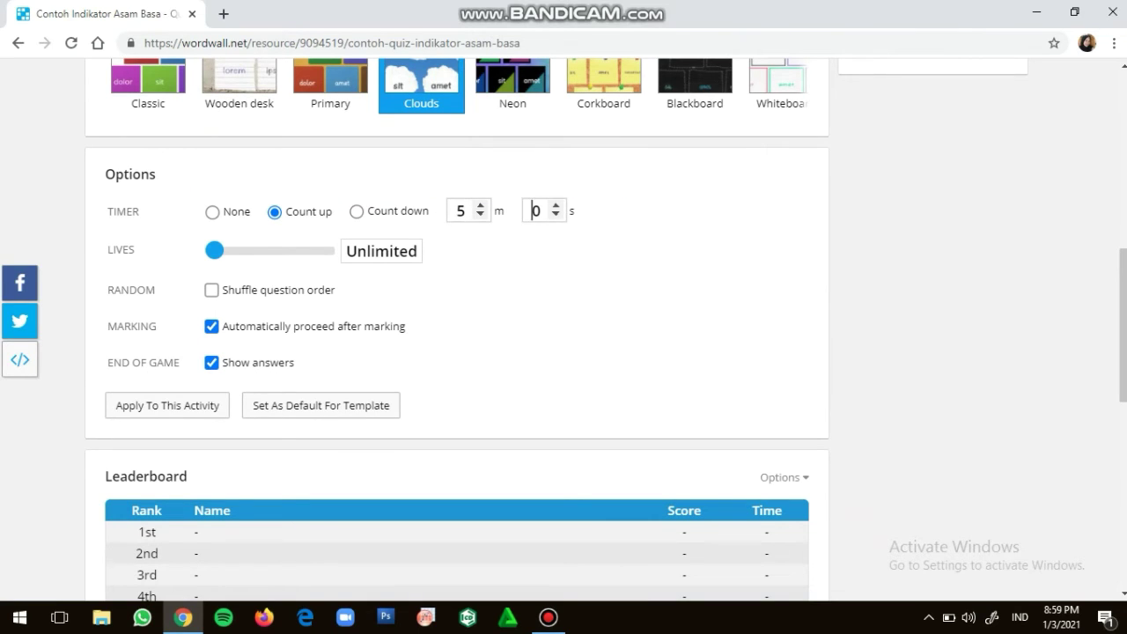
click(356, 212)
click(212, 289)
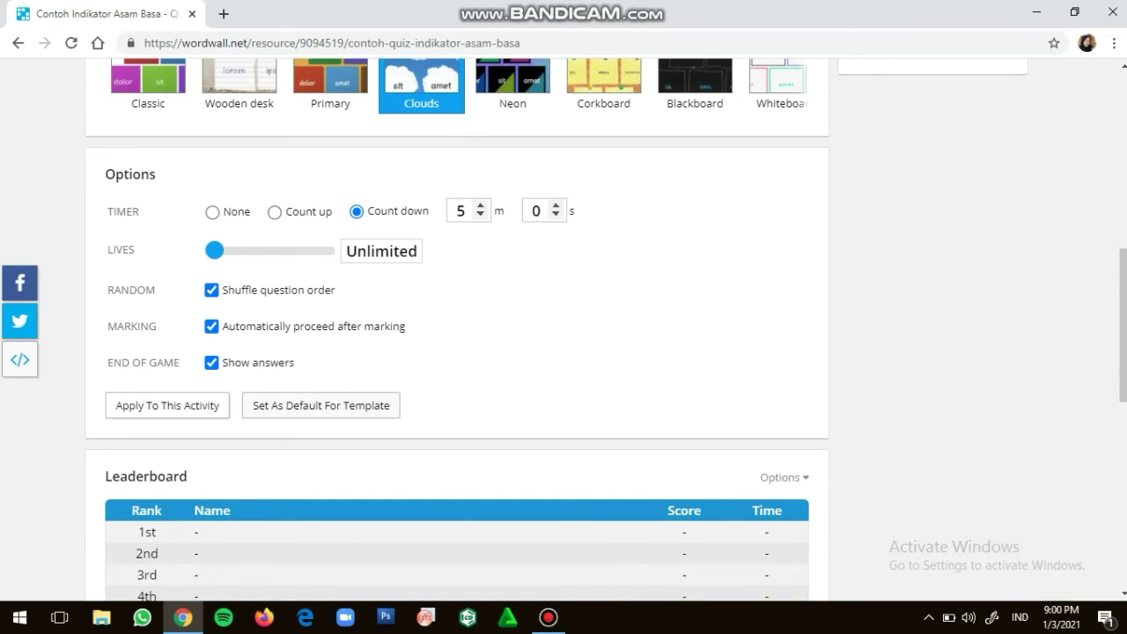
click(167, 406)
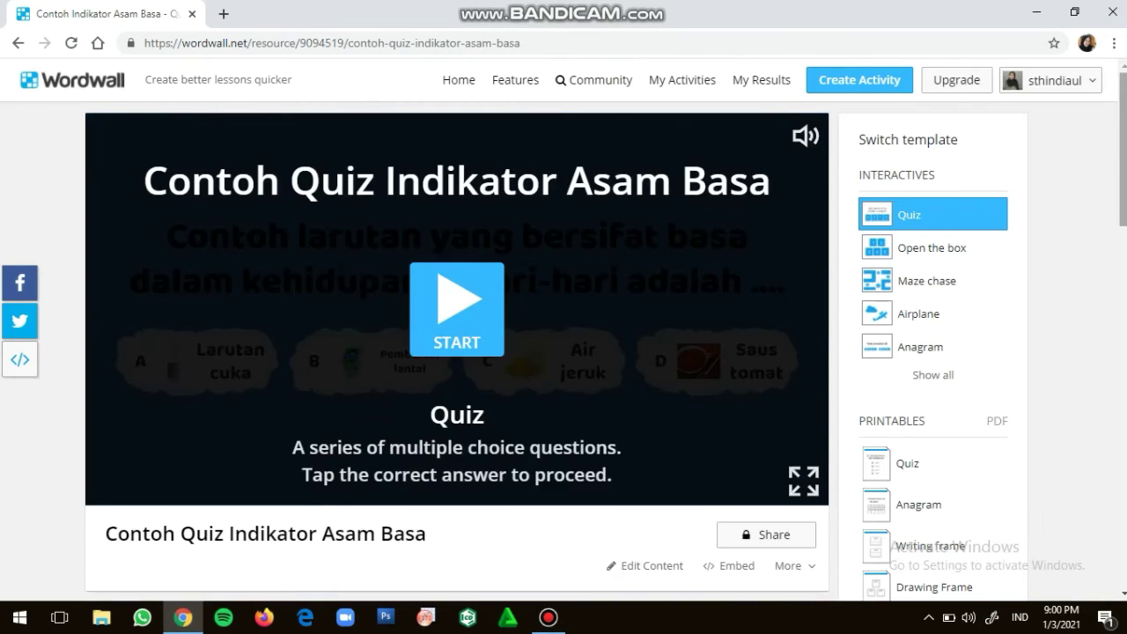
Play the quiz preview, answering "Pembersih lantai" for the base question and "Larutan cuka" for the acid question
drag(1122, 149, 1122, 410)
scroll(458, 326, up, 6)
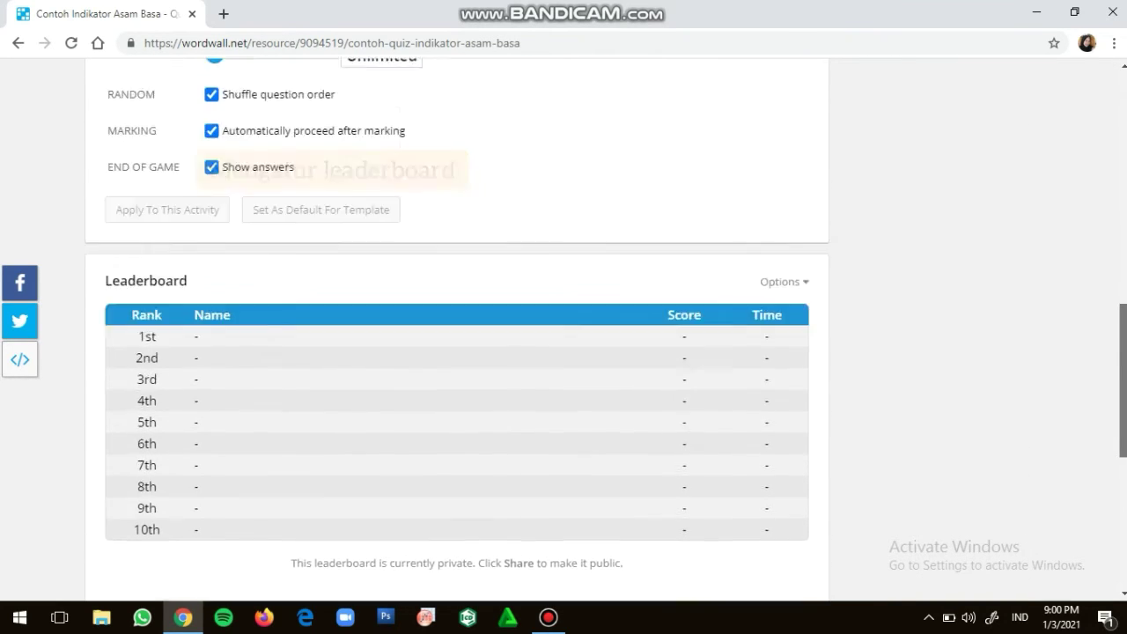
scroll(457, 326, up, 5)
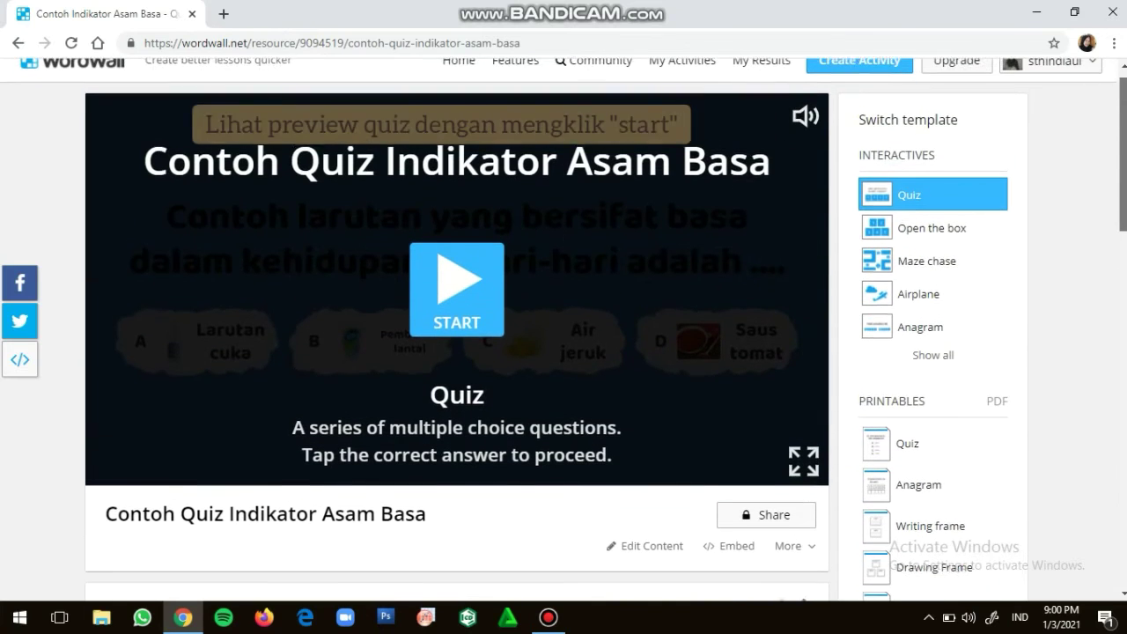
click(456, 290)
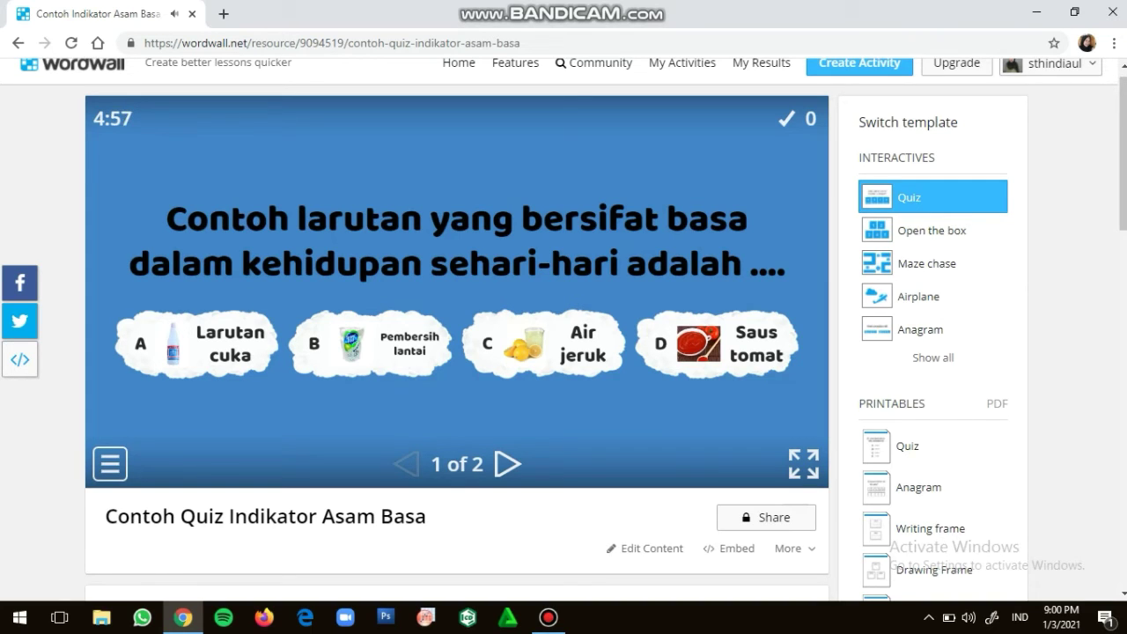
click(371, 343)
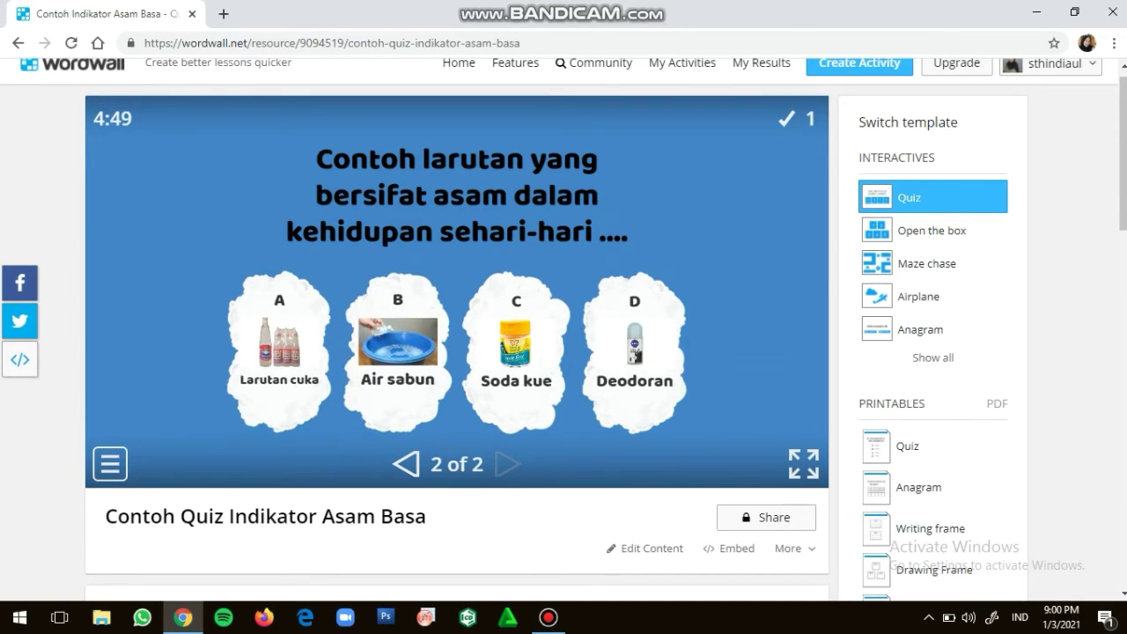
click(279, 352)
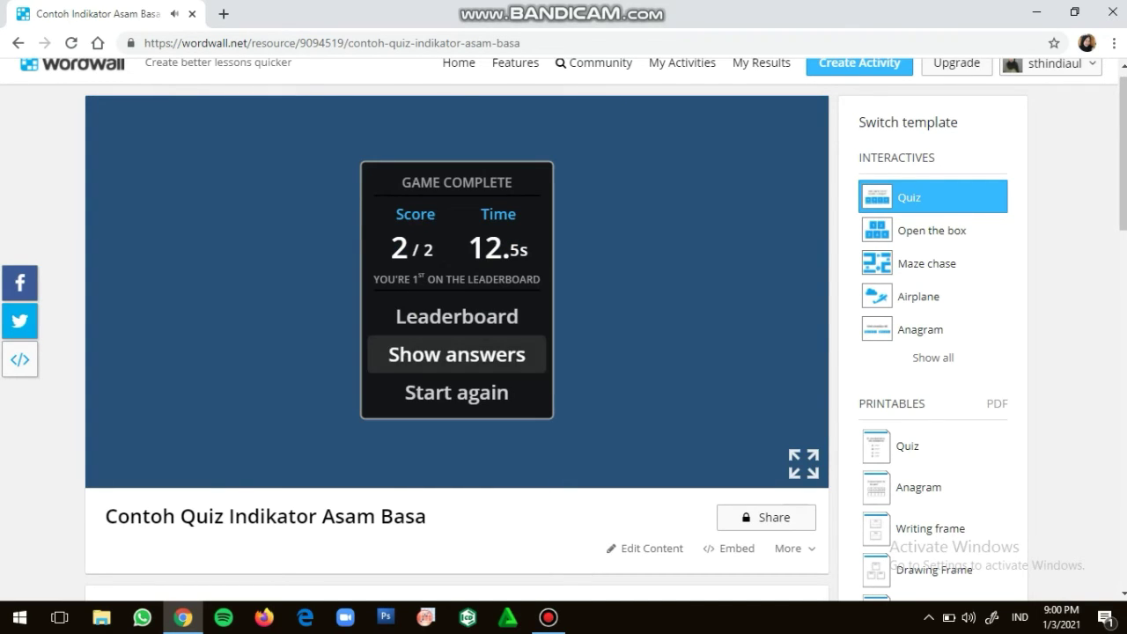
Submit the player's name to the finished game's leaderboard
click(457, 316)
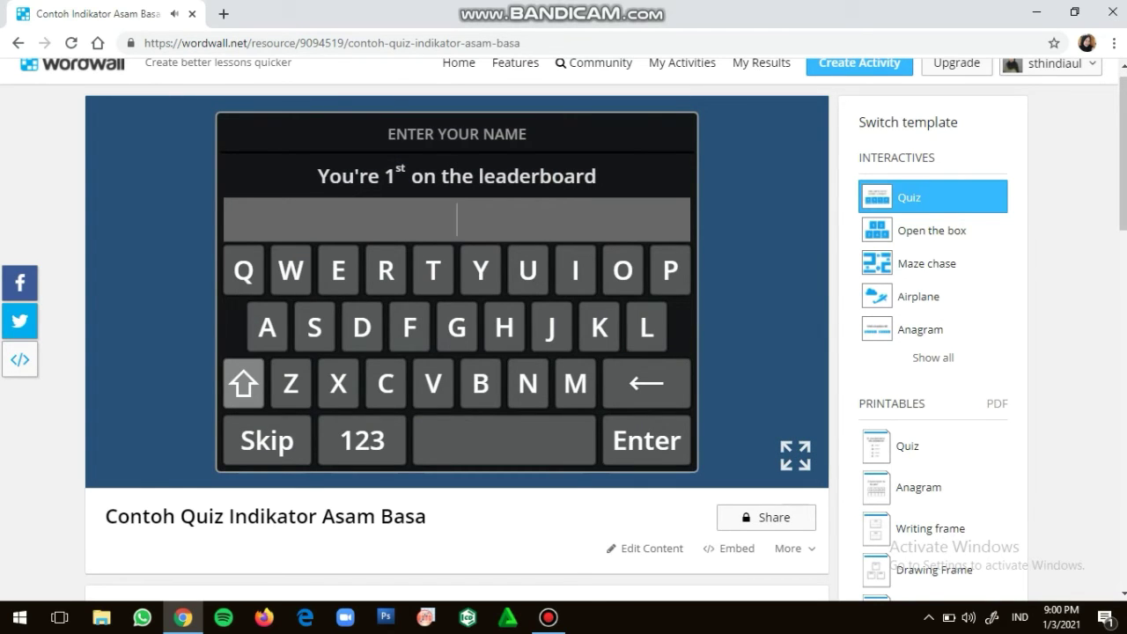
text(NIndi)
key(BackSpace)
key(BackSpace)
key(BackSpace)
key(BackSpace)
text(indi)
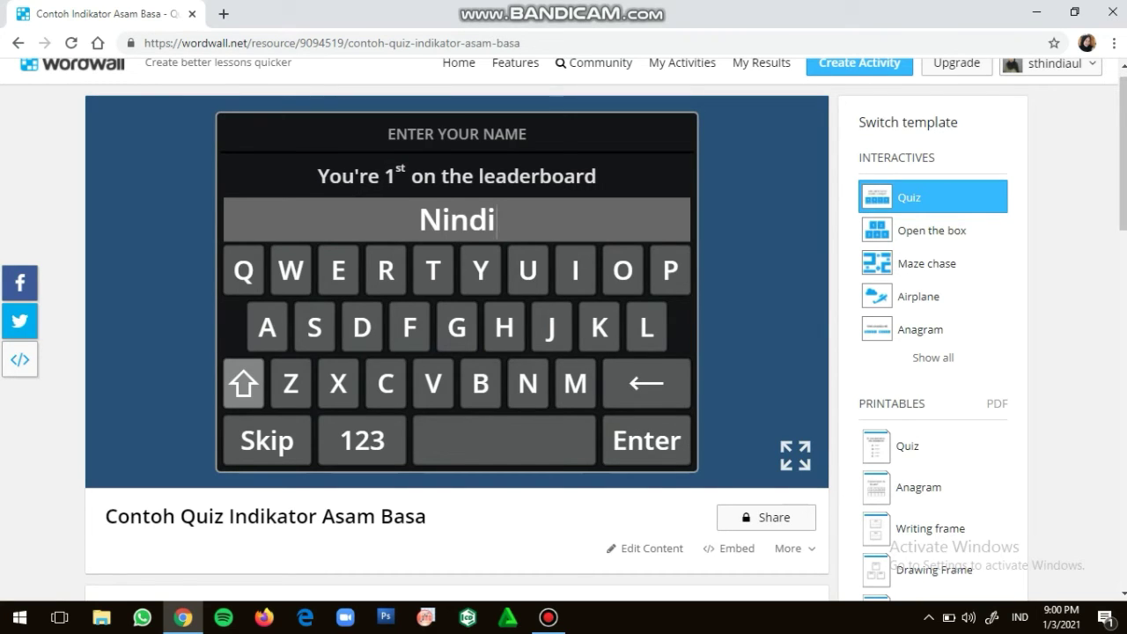
key(Return)
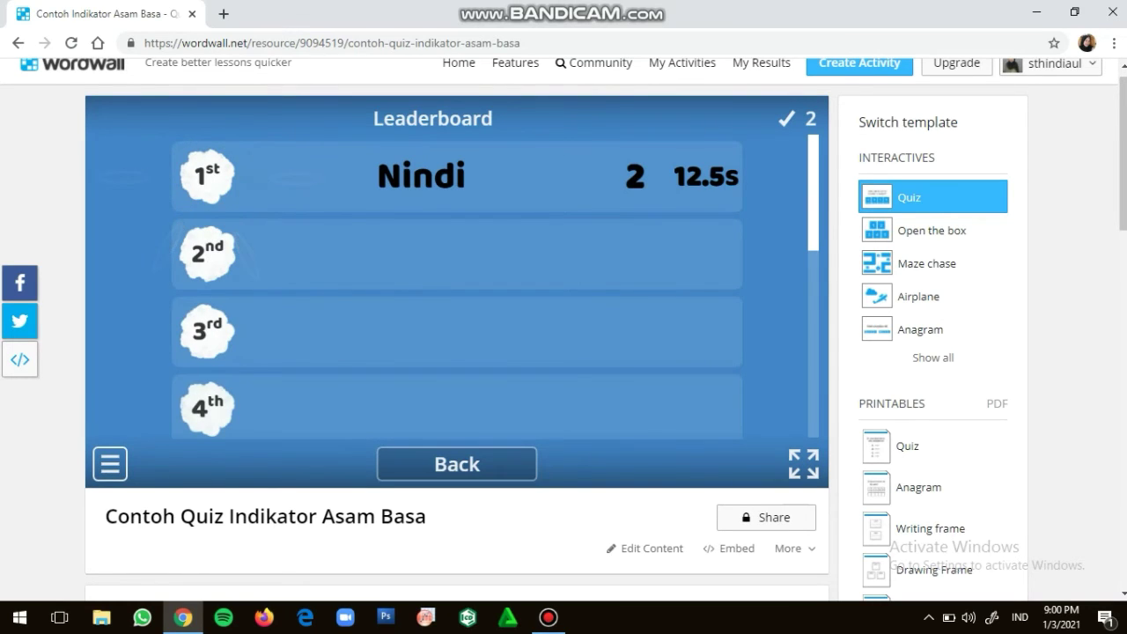
scroll(456, 288, down, 1)
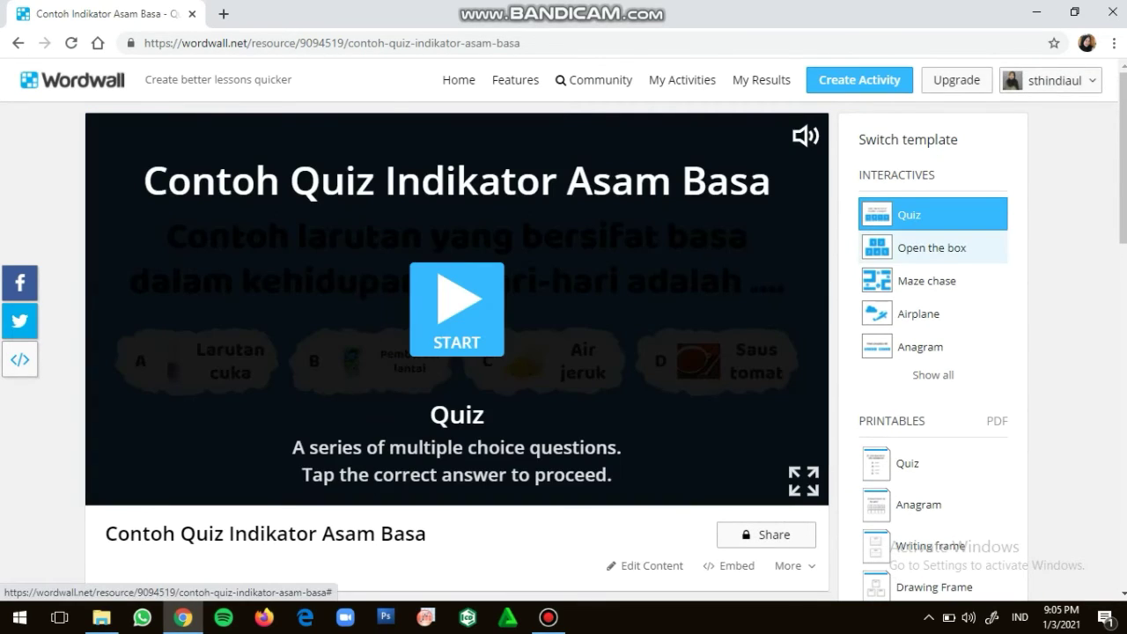
Switch the activity to the Open the box template and play both boxes, answering "Larutan cuka" in box 2 and "Pembersih lantai" in box 1
click(931, 247)
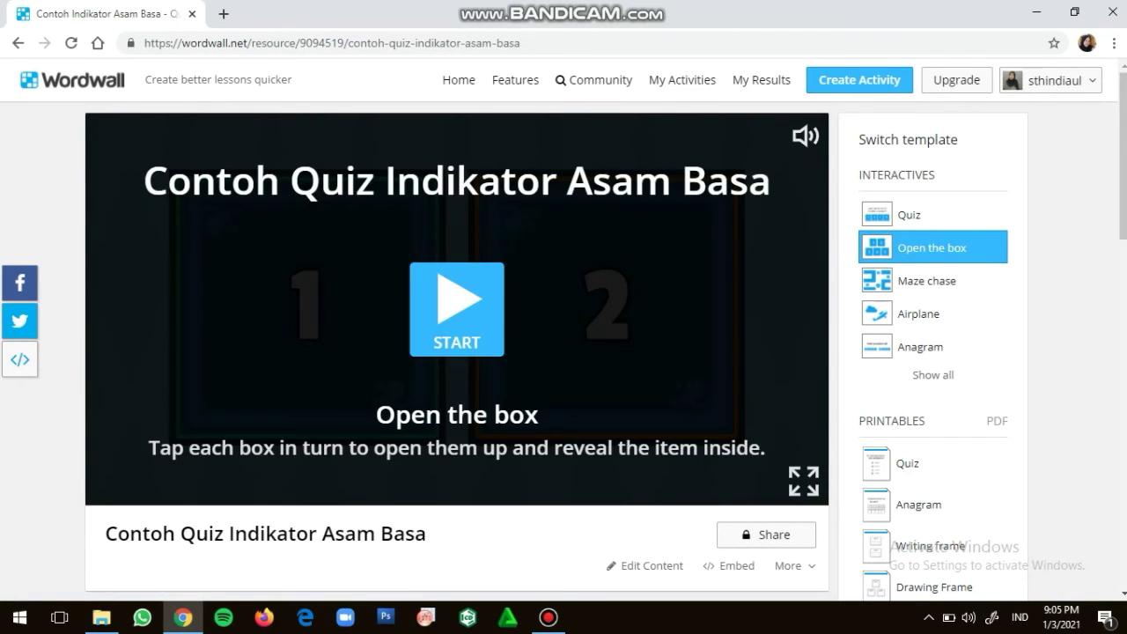
click(456, 309)
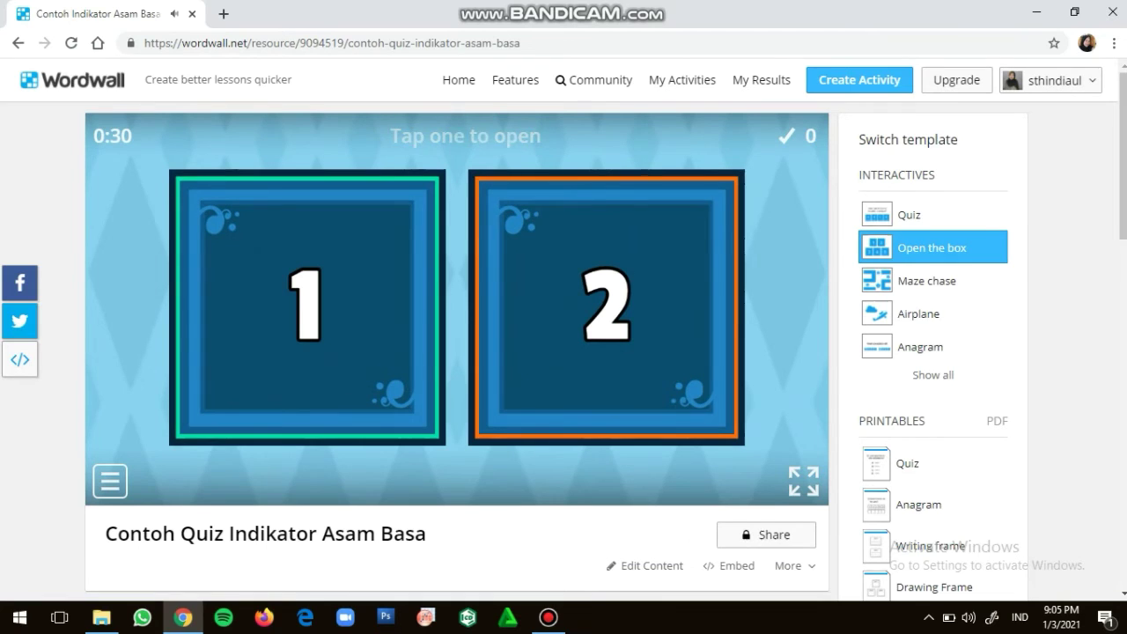
click(606, 307)
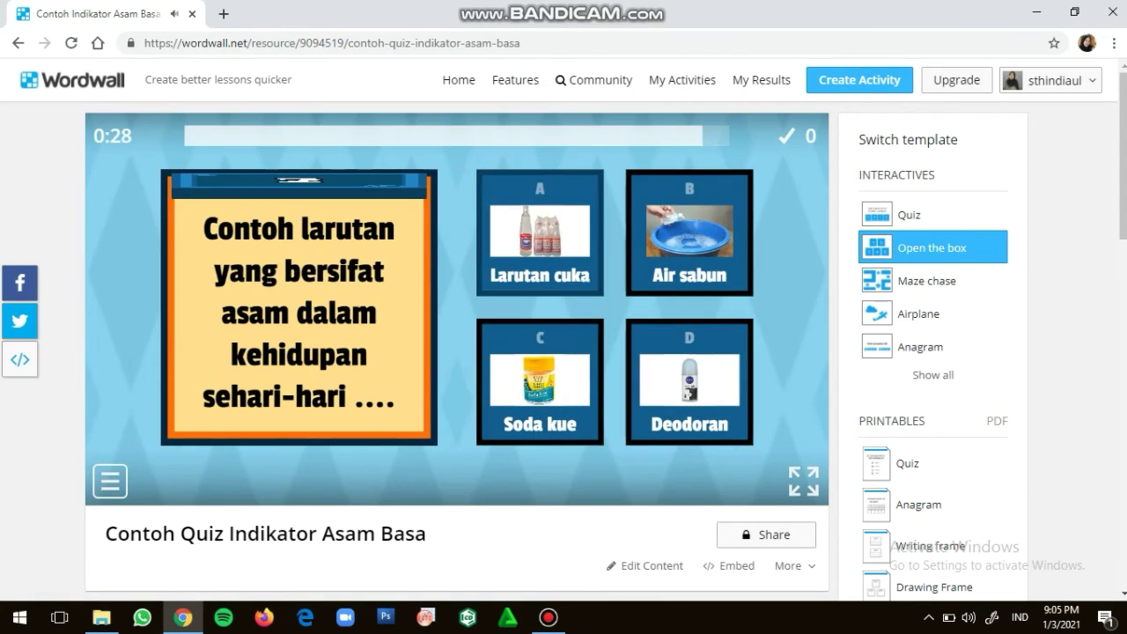
click(540, 233)
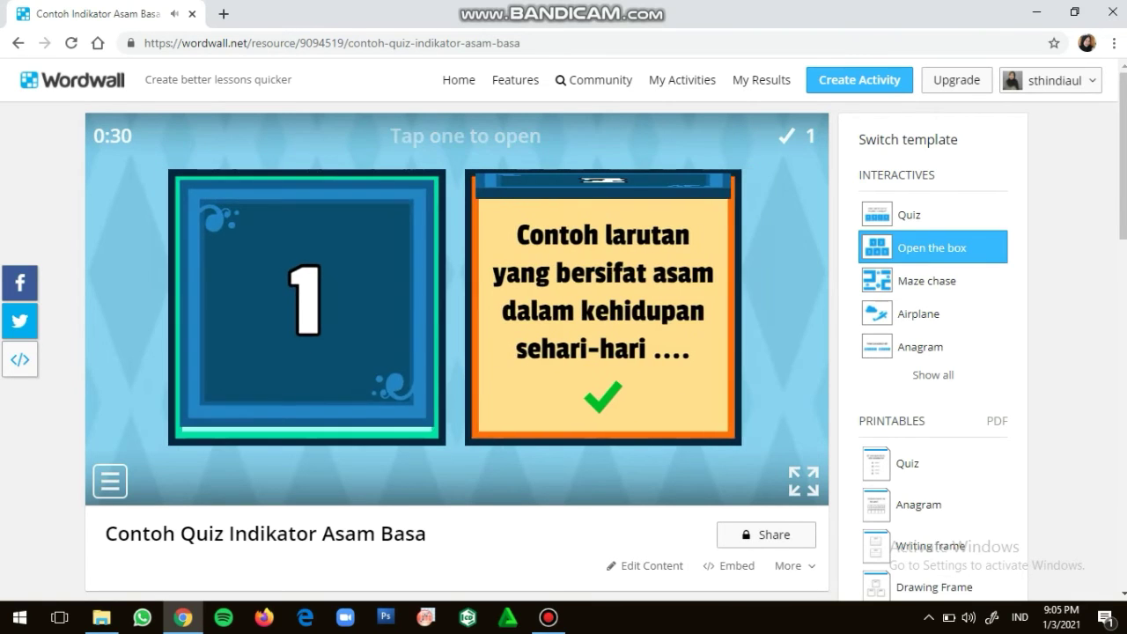
click(307, 294)
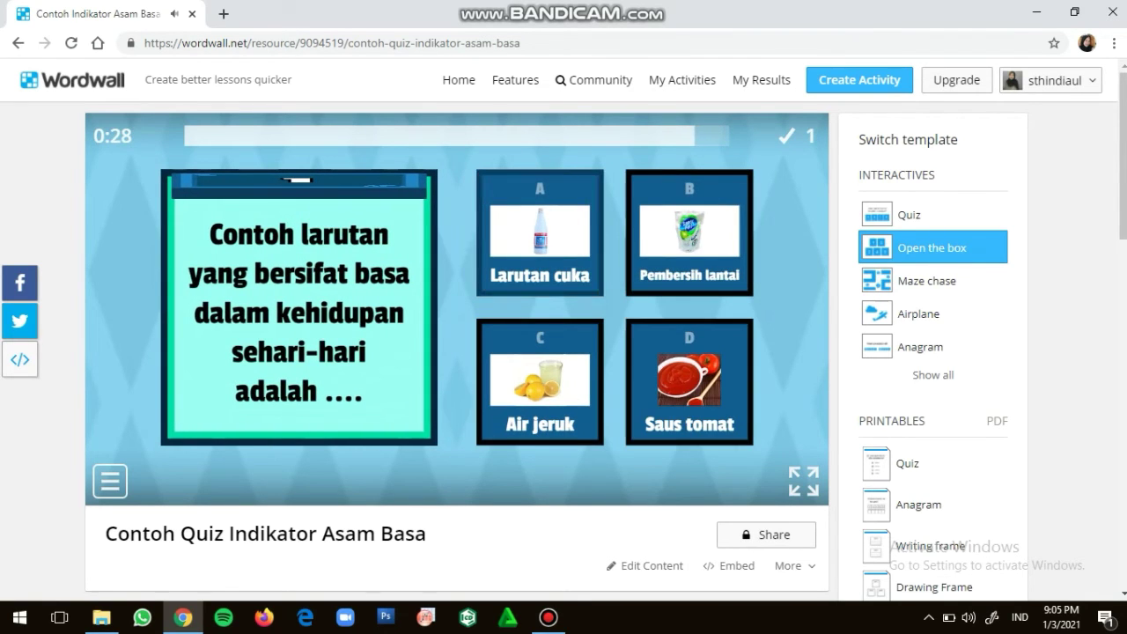
click(690, 234)
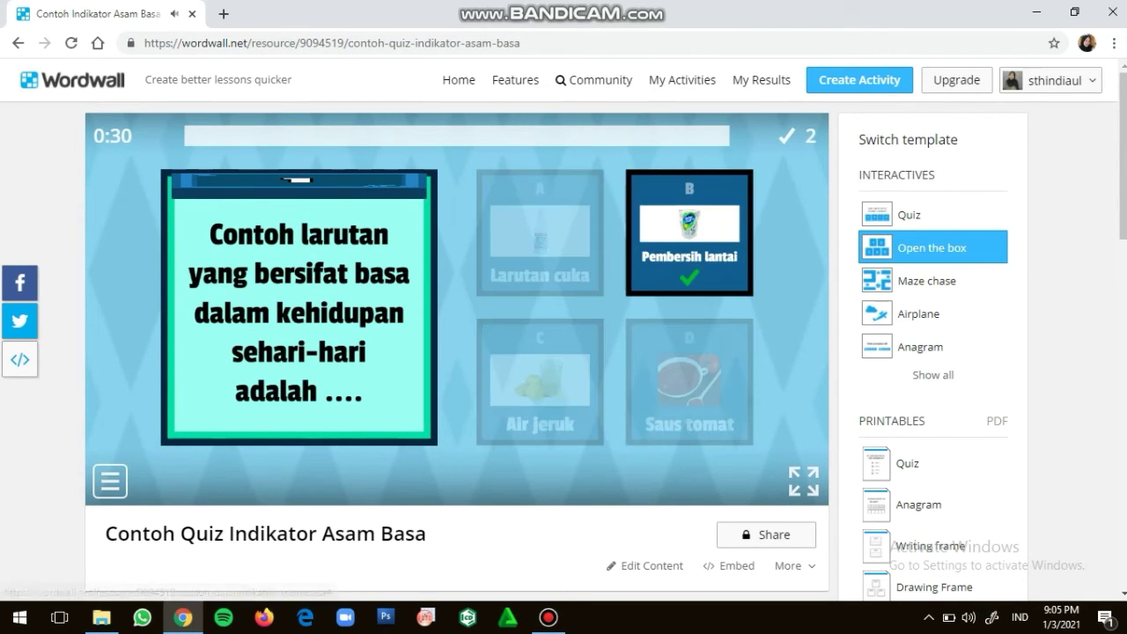
Check the sharing choices for the Open the box version, close them and return the activity to the Quiz template
scroll(563, 330, down, 1)
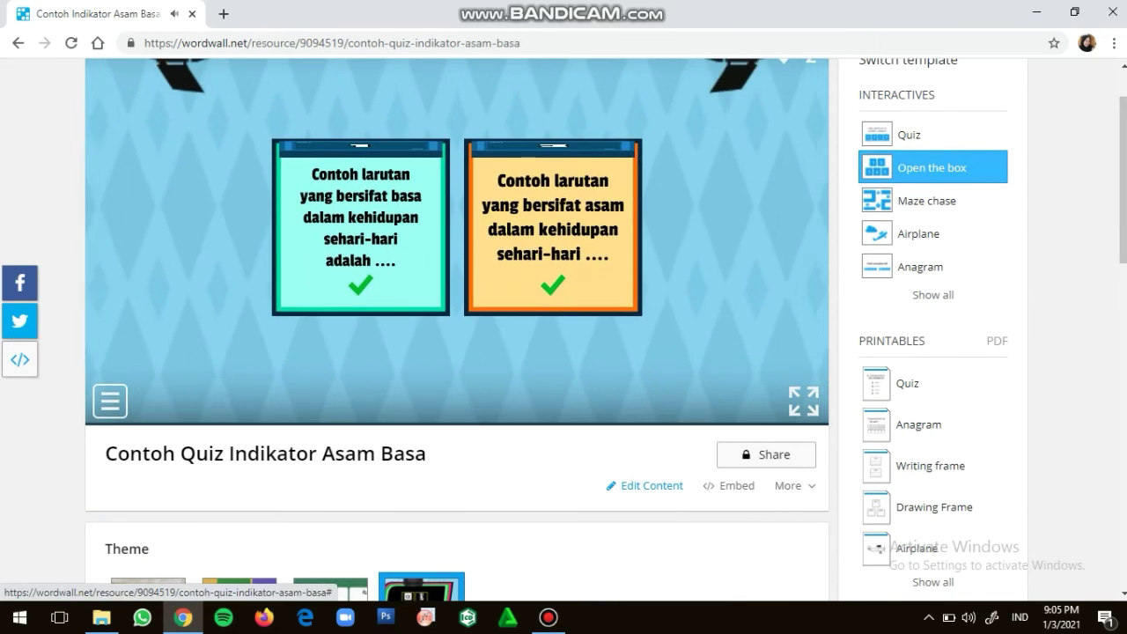
click(810, 456)
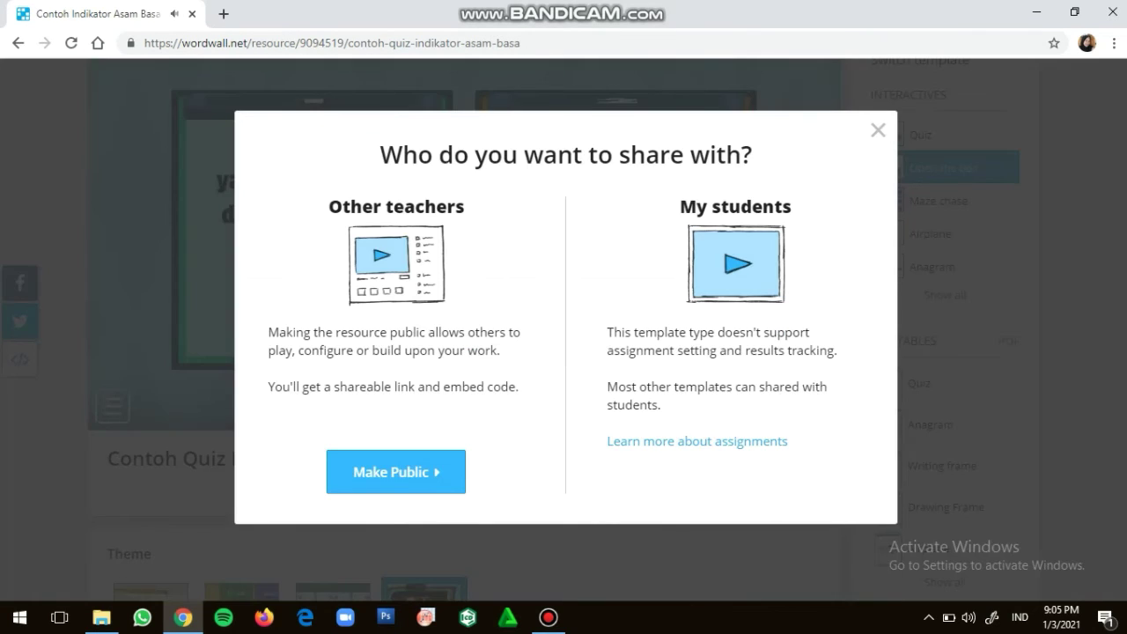
click(878, 131)
click(932, 135)
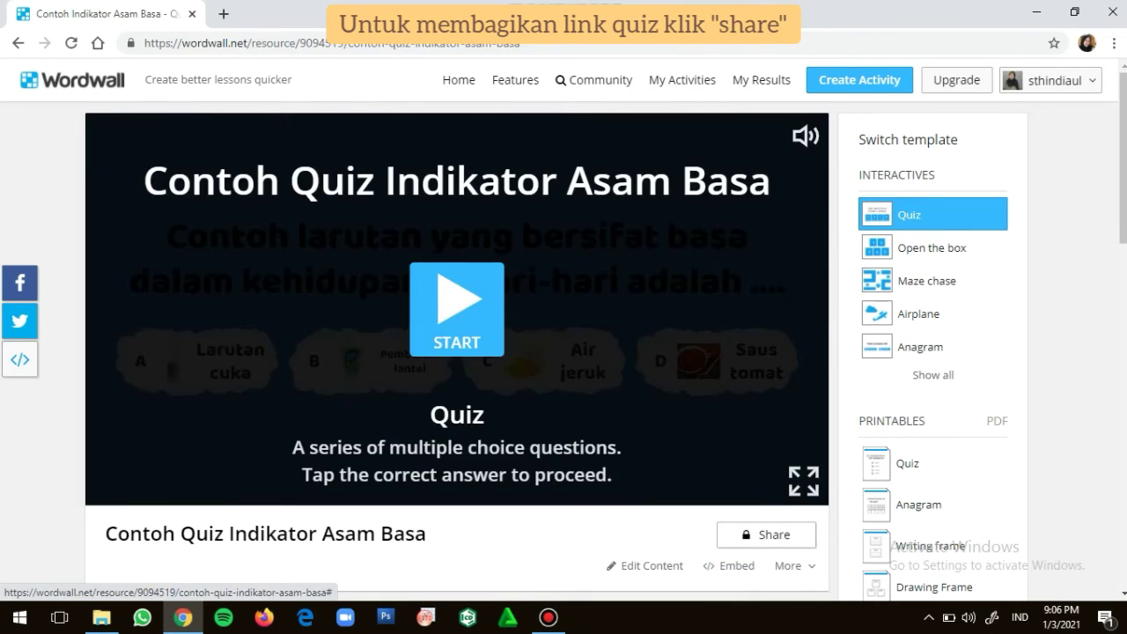
Share the quiz with students as an assignment with a deadline of 0:00 on 04/01/2021
click(773, 531)
click(736, 453)
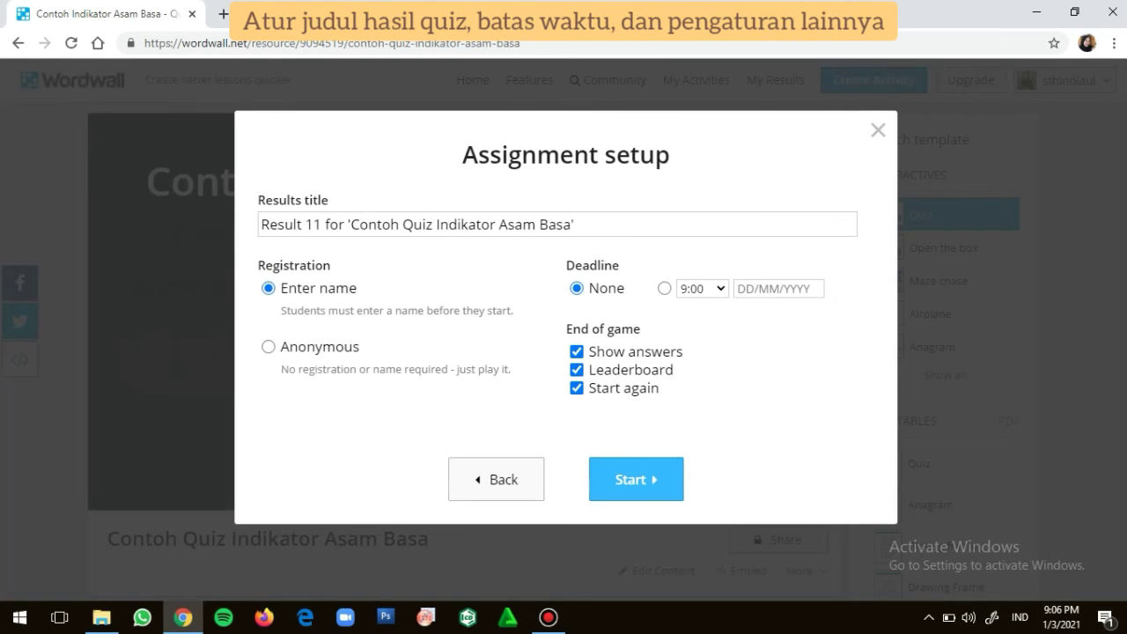
click(663, 288)
click(702, 288)
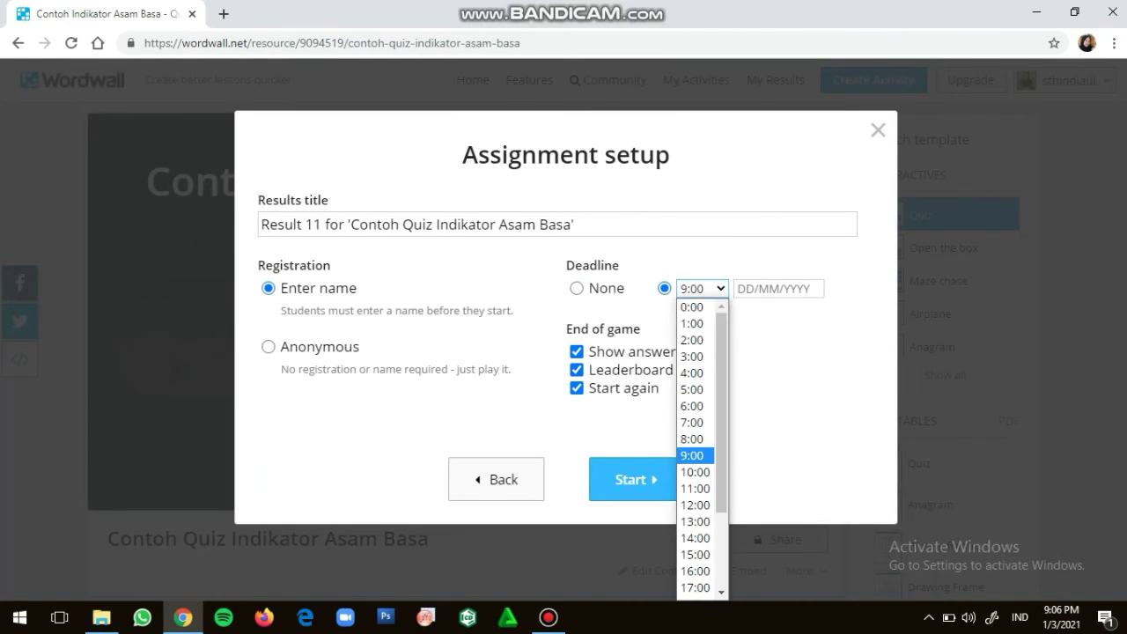
click(695, 306)
click(778, 288)
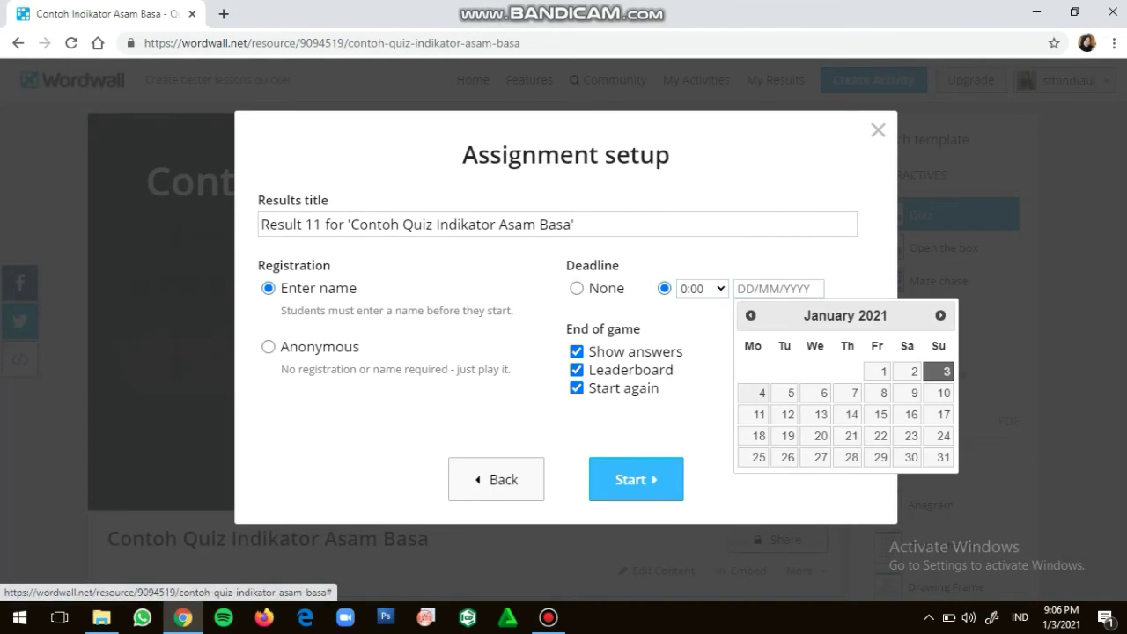
click(762, 392)
Change the assignment's results title to "Result for 'Contoh Quiz Indikator Asam Basa'"
click(322, 224)
key(BackSpace)
key(BackSpace)
key(BackSpace)
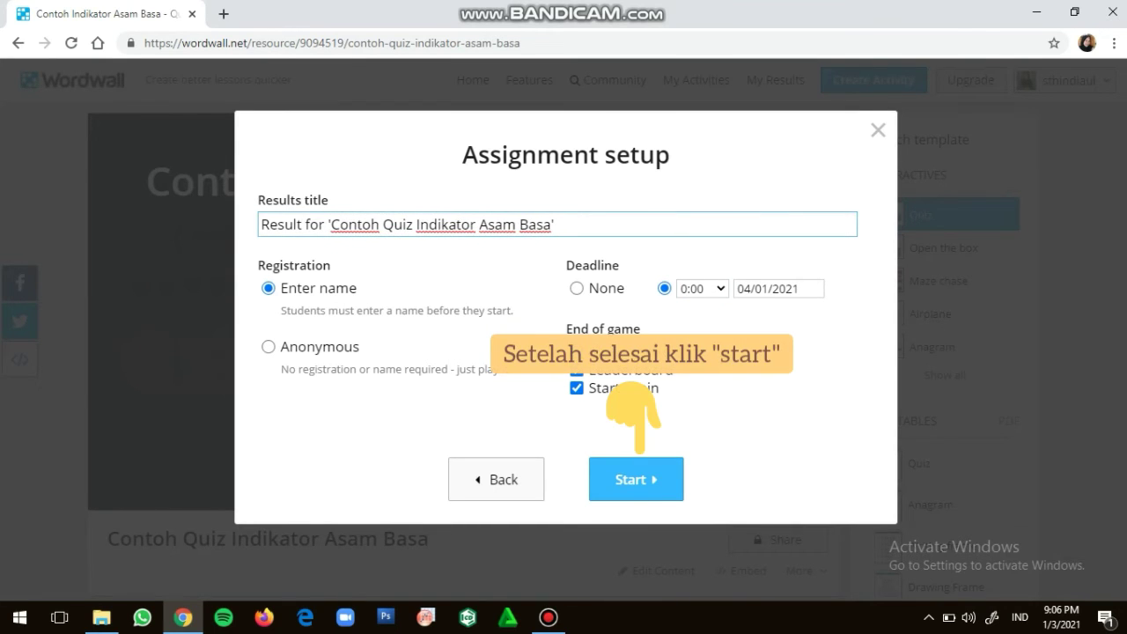
Start the assignment and copy its student link
click(636, 479)
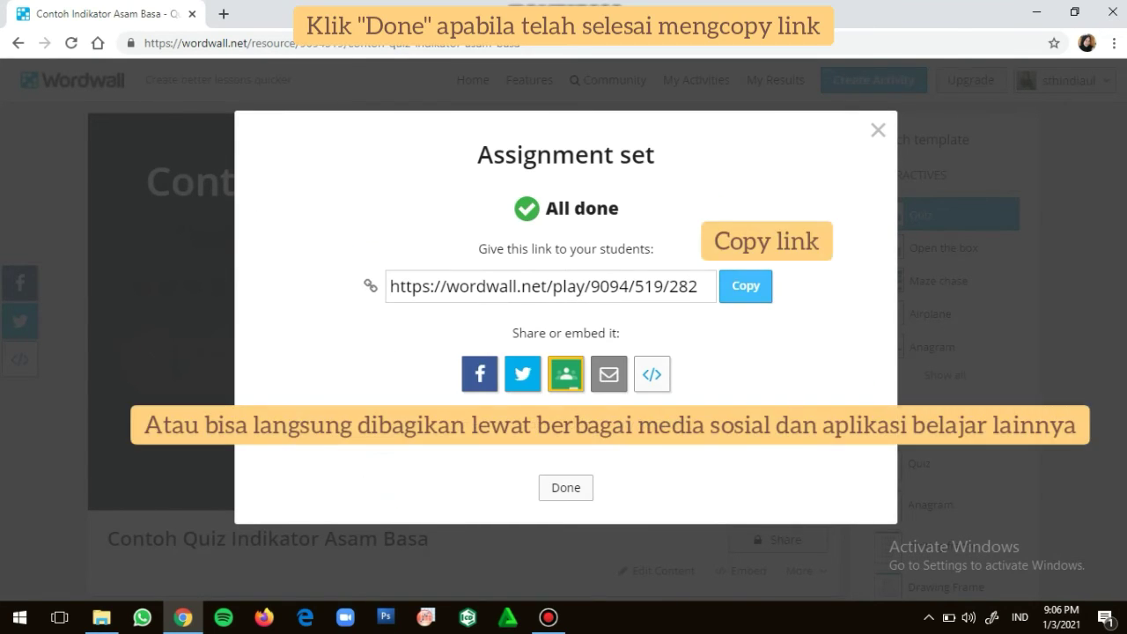
click(746, 286)
click(566, 488)
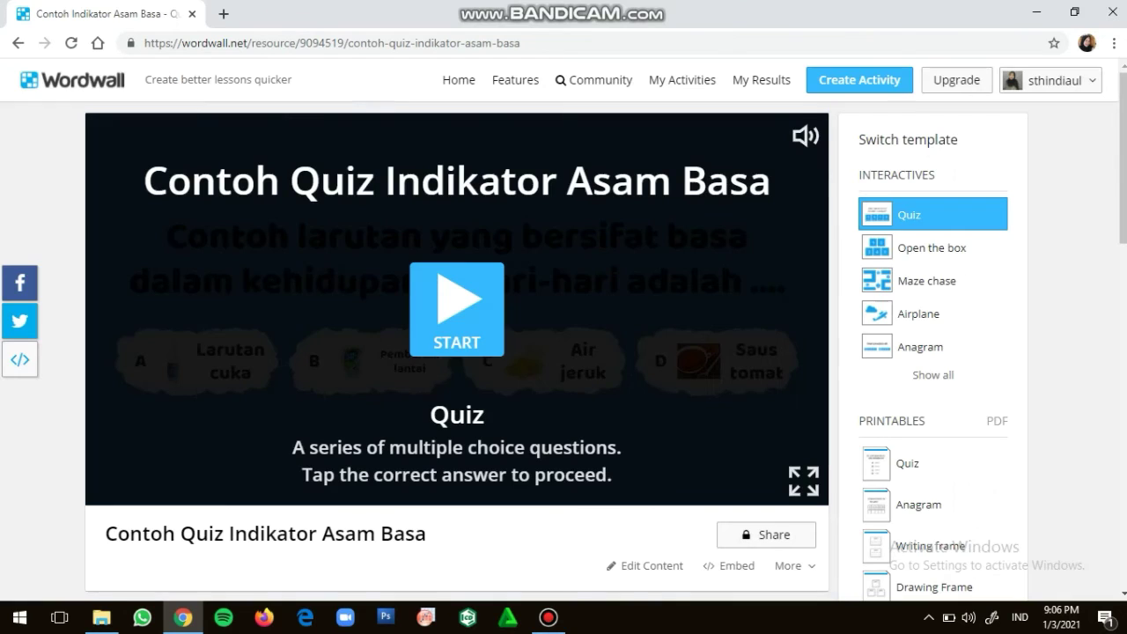
Open the results of the 'Contoh Quiz Indikator Asam Basa' assignment created on 3 Jan at 21:05
click(762, 81)
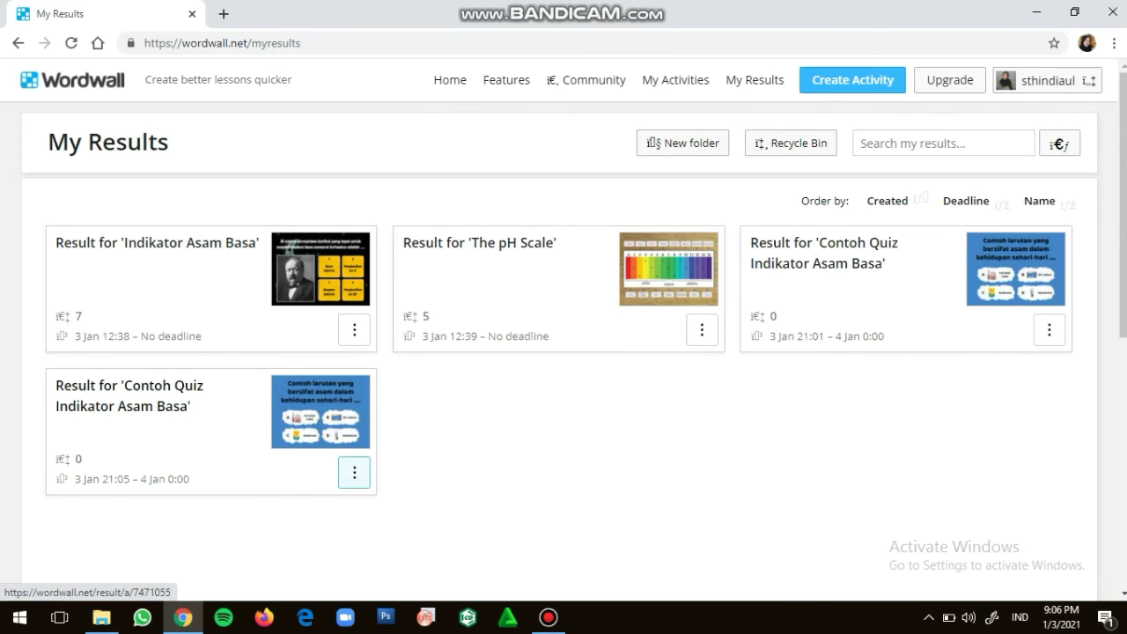
click(211, 431)
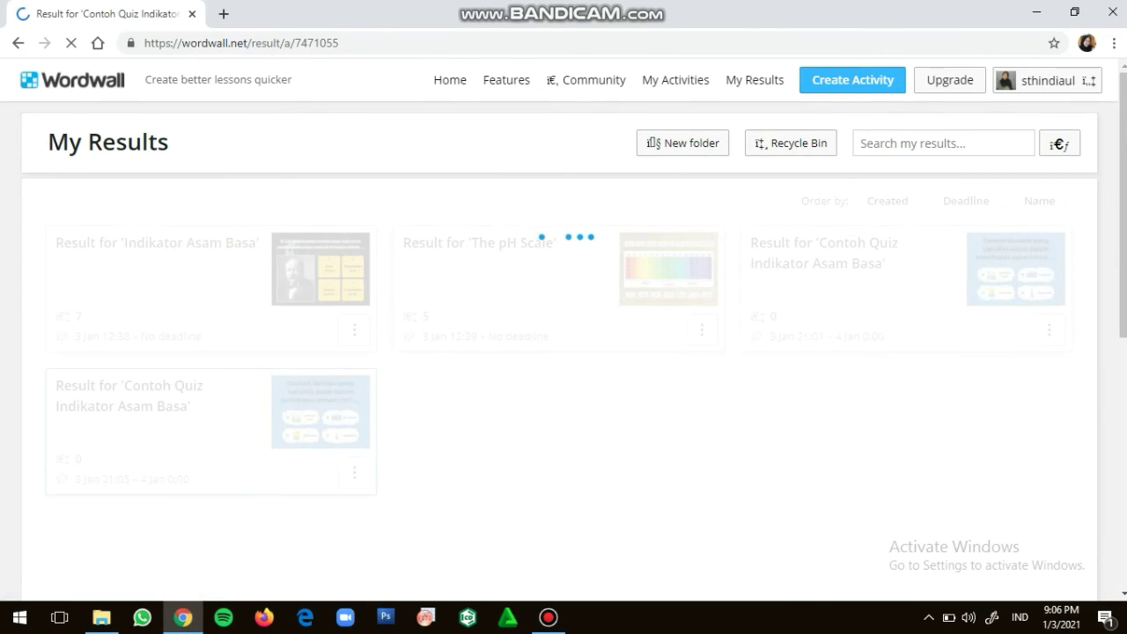
mouse_move(1122, 176)
mouse_down()
mouse_move(1122, 257)
mouse_move(1122, 176)
mouse_up()
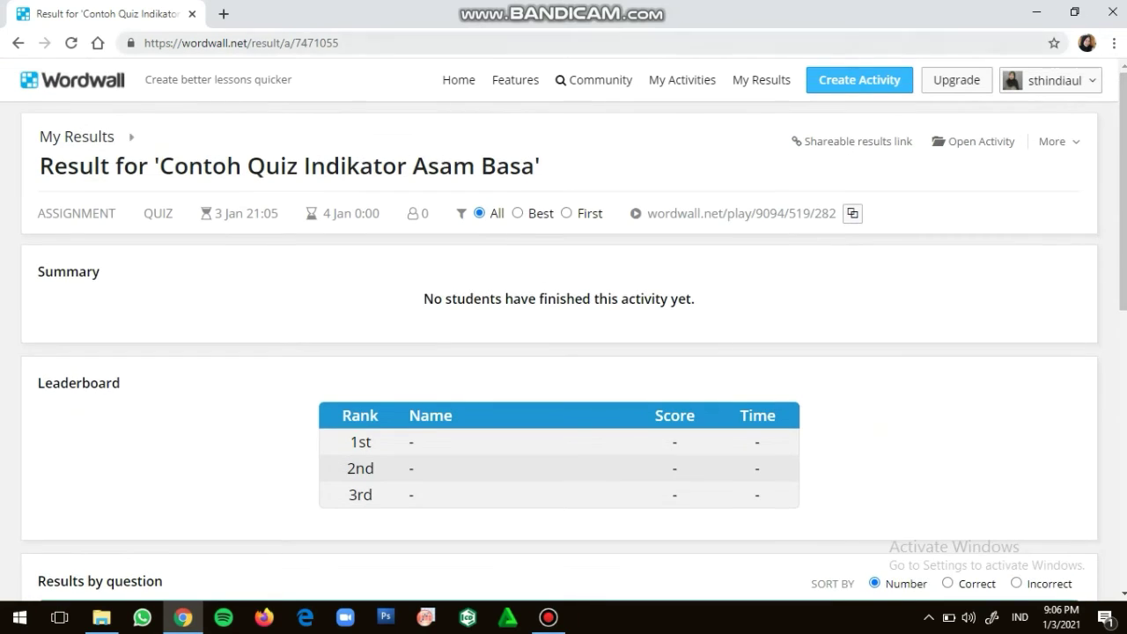
Open the 'Indikator Asam Basa' quiz from the saved activities, start it and answer the first question with 'Larutan sabun'
click(18, 42)
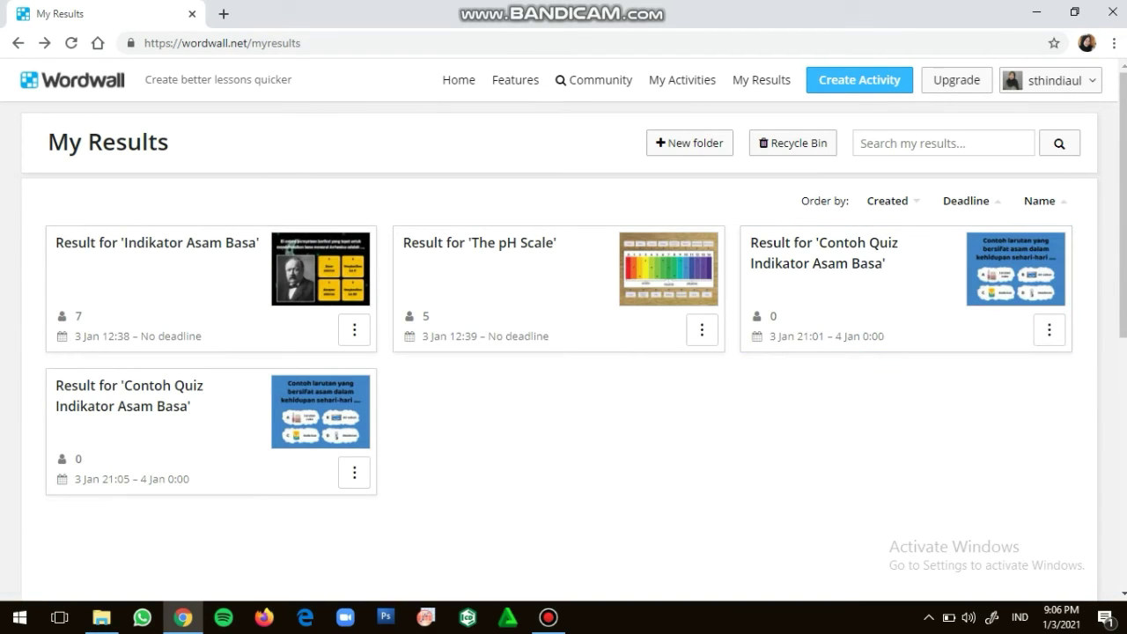
click(682, 79)
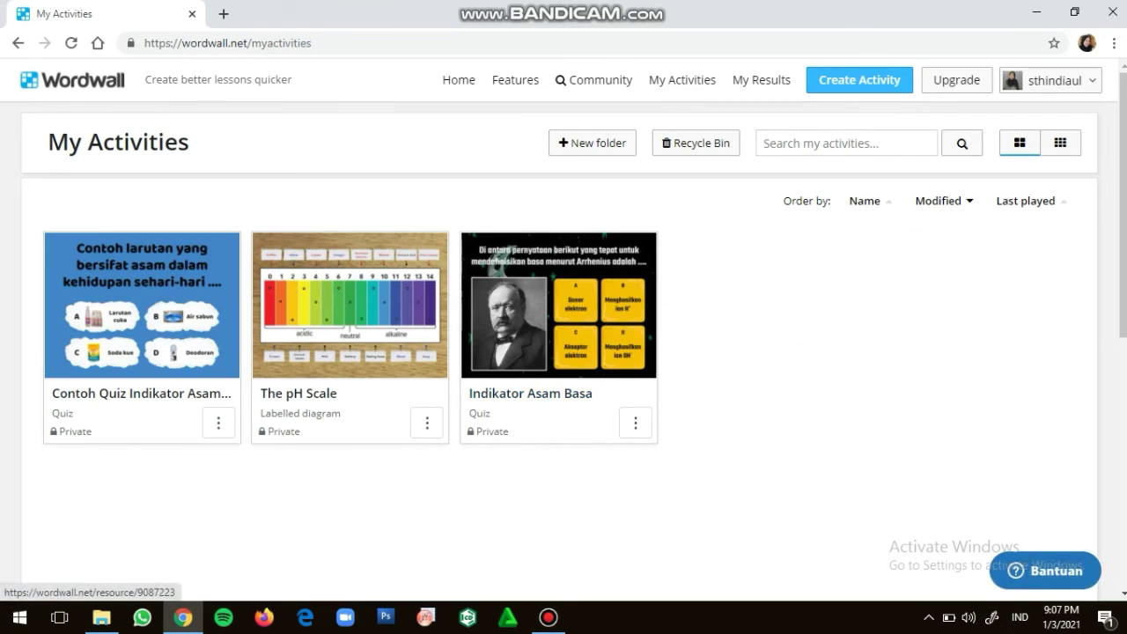
click(530, 394)
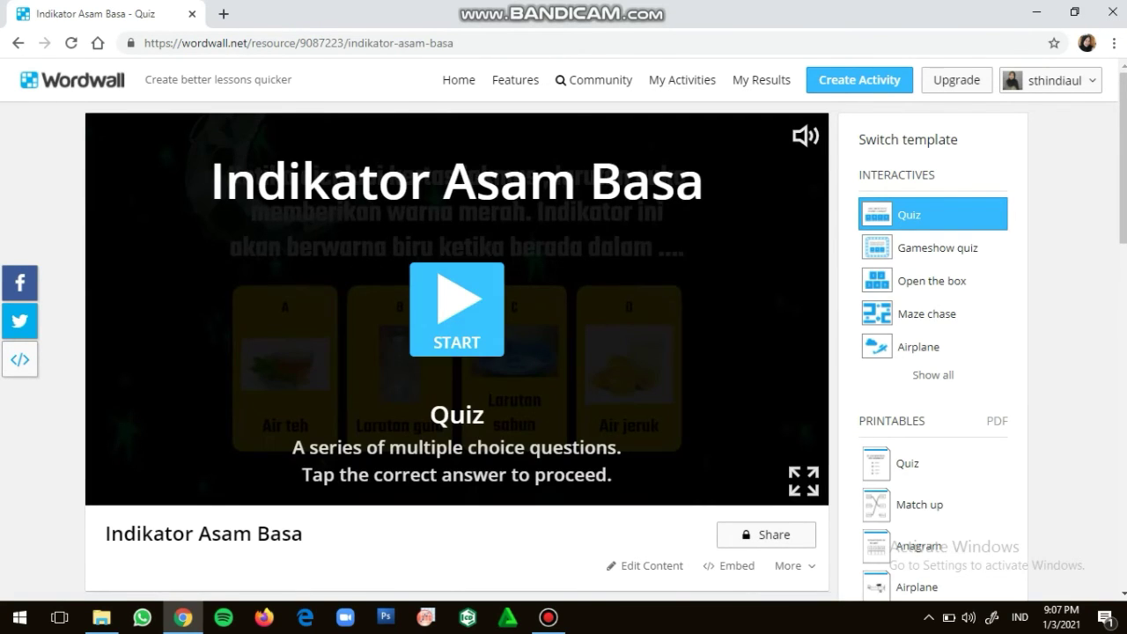
click(456, 309)
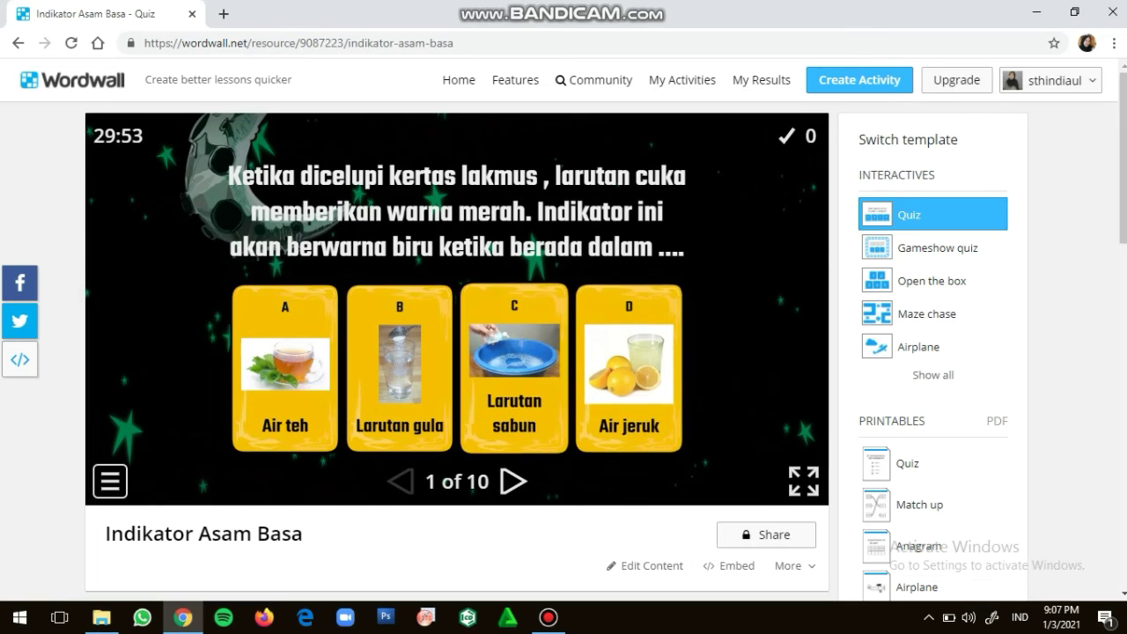
click(515, 370)
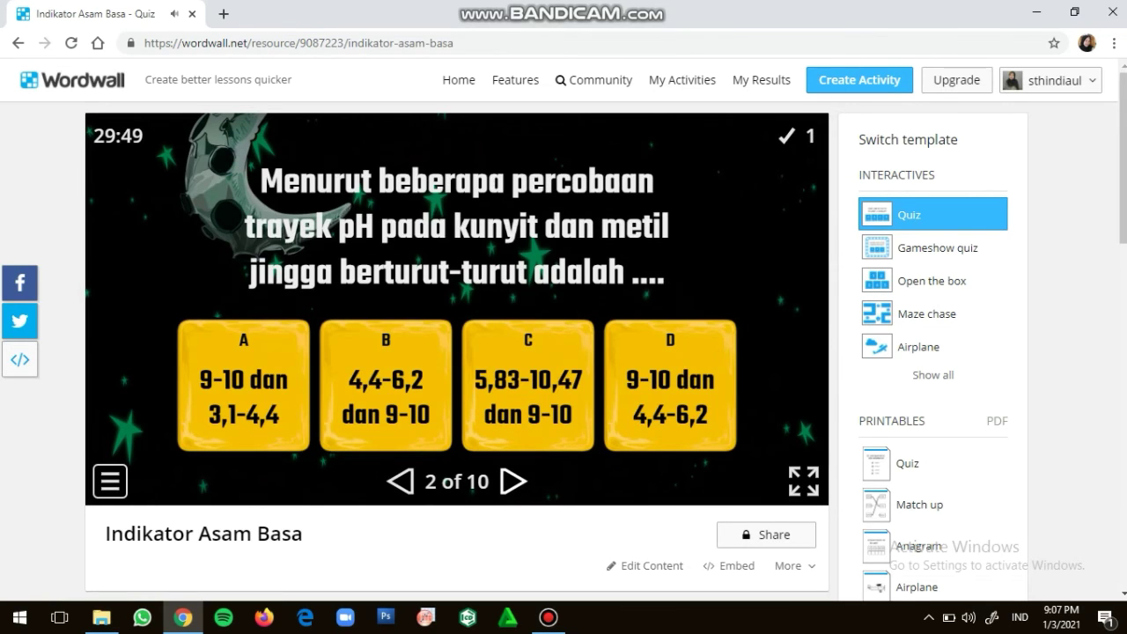
Page through the remaining 'Indikator Asam Basa' quiz questions up to question 10 without answering them
click(513, 482)
click(513, 482)
click(513, 481)
click(513, 482)
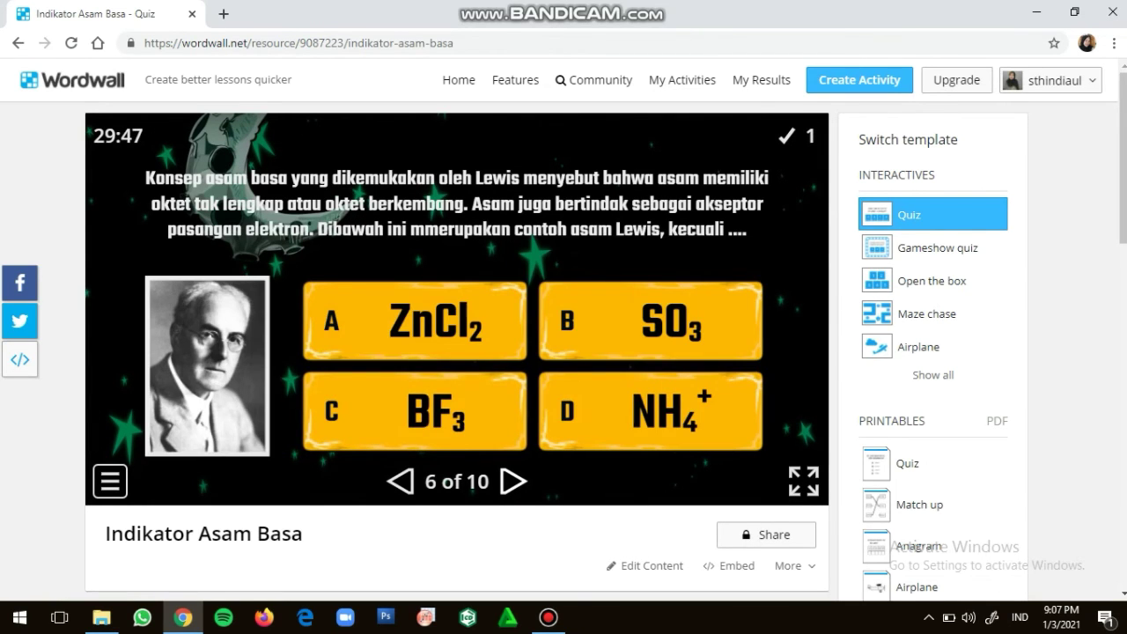
click(513, 482)
click(513, 482)
click(513, 482)
click(513, 482)
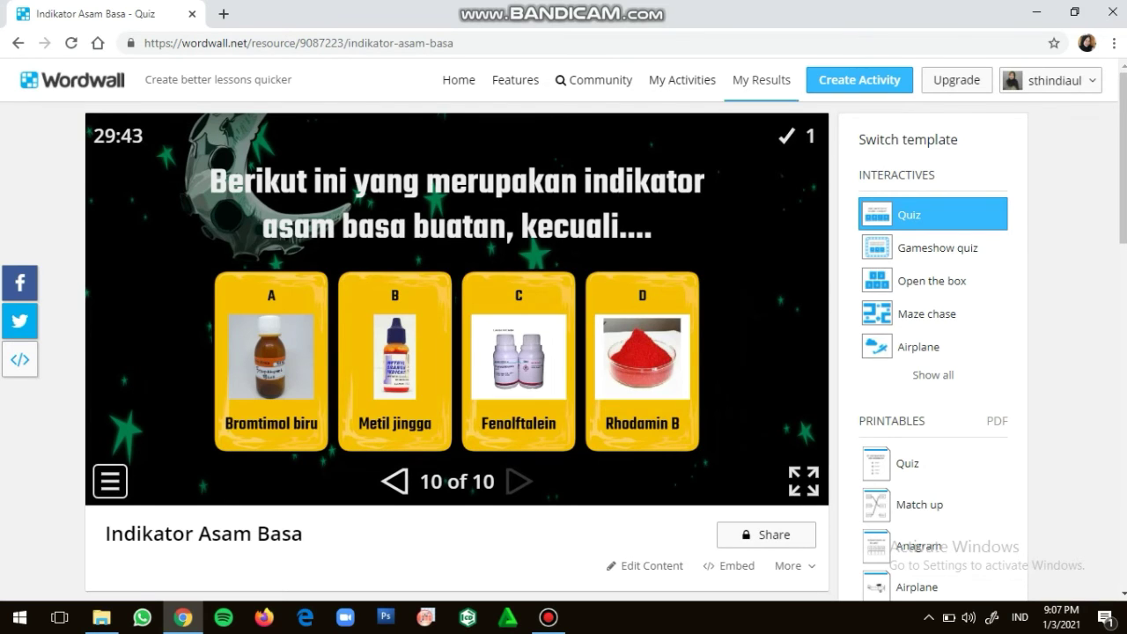
Open the 'Indikator Asam Basa' results, include all submissions, and review the summary, the results by question and the results by student
click(761, 79)
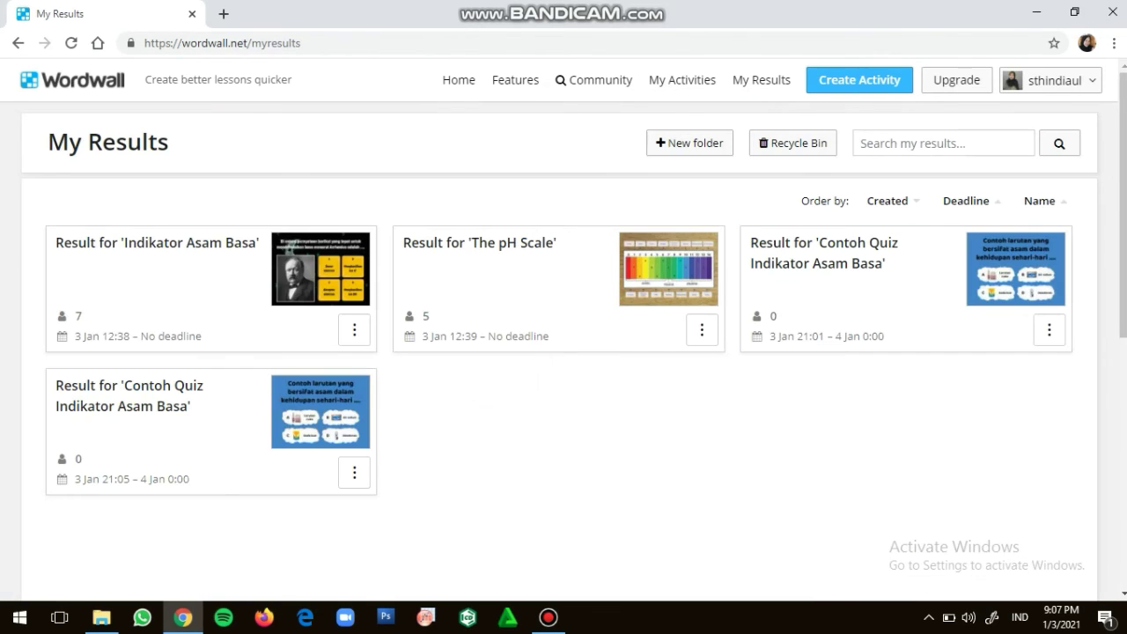
click(156, 243)
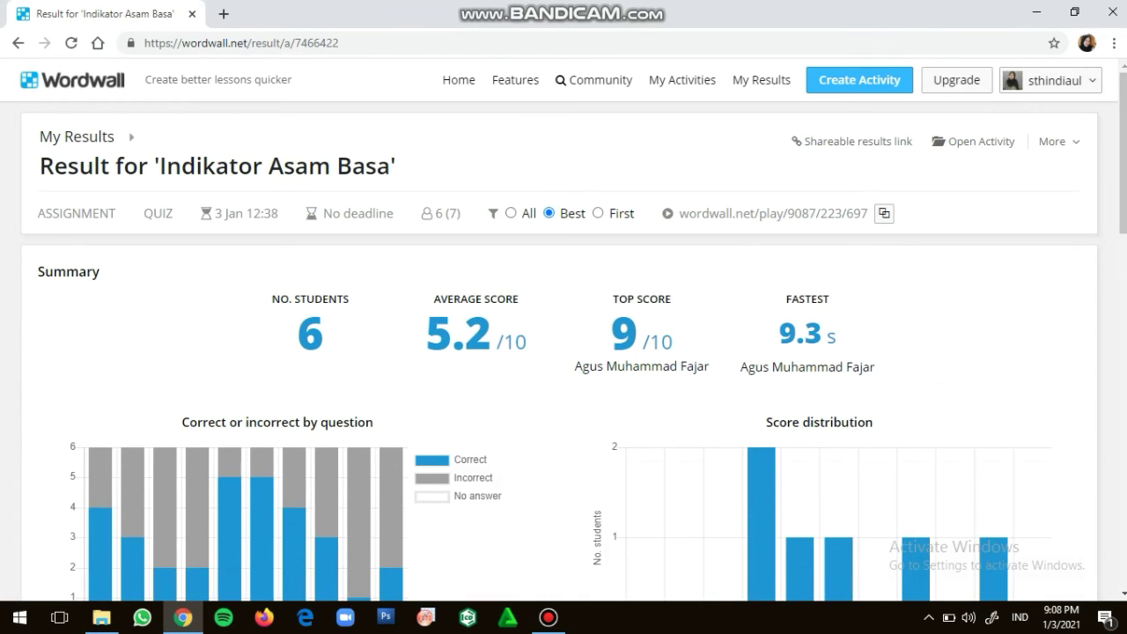
click(511, 213)
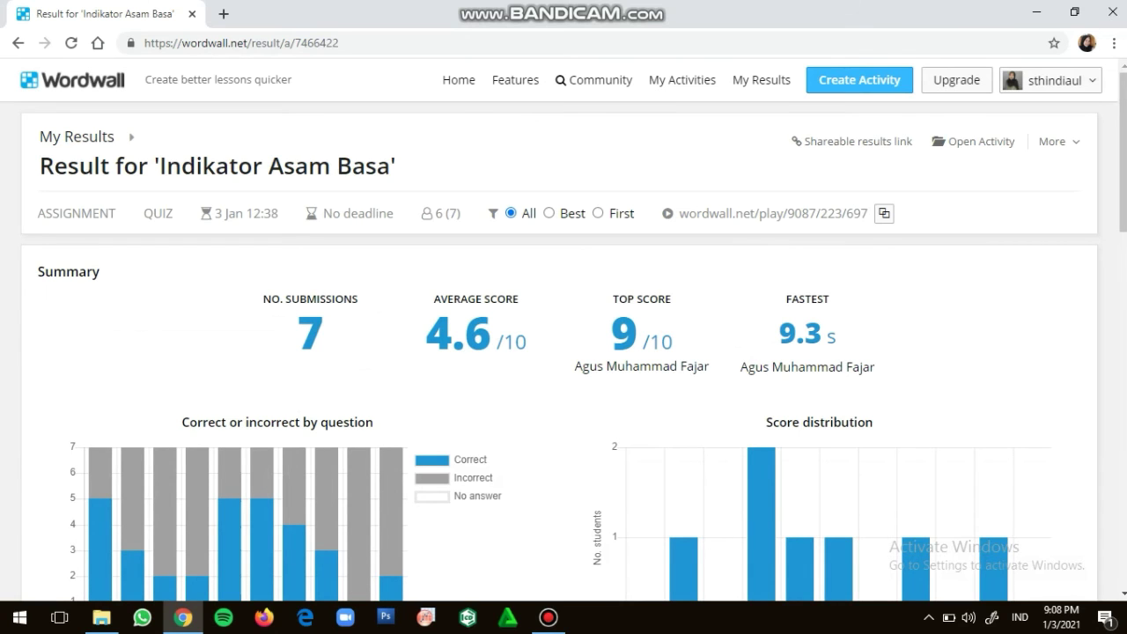
scroll(361, 299, down, 3)
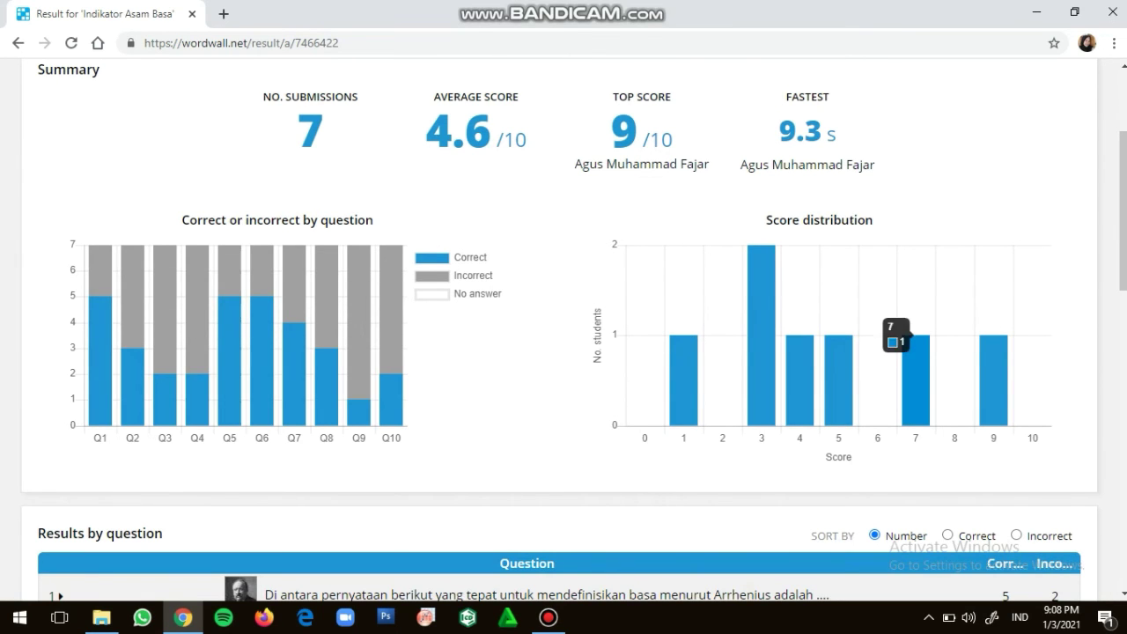
scroll(968, 334, down, 3)
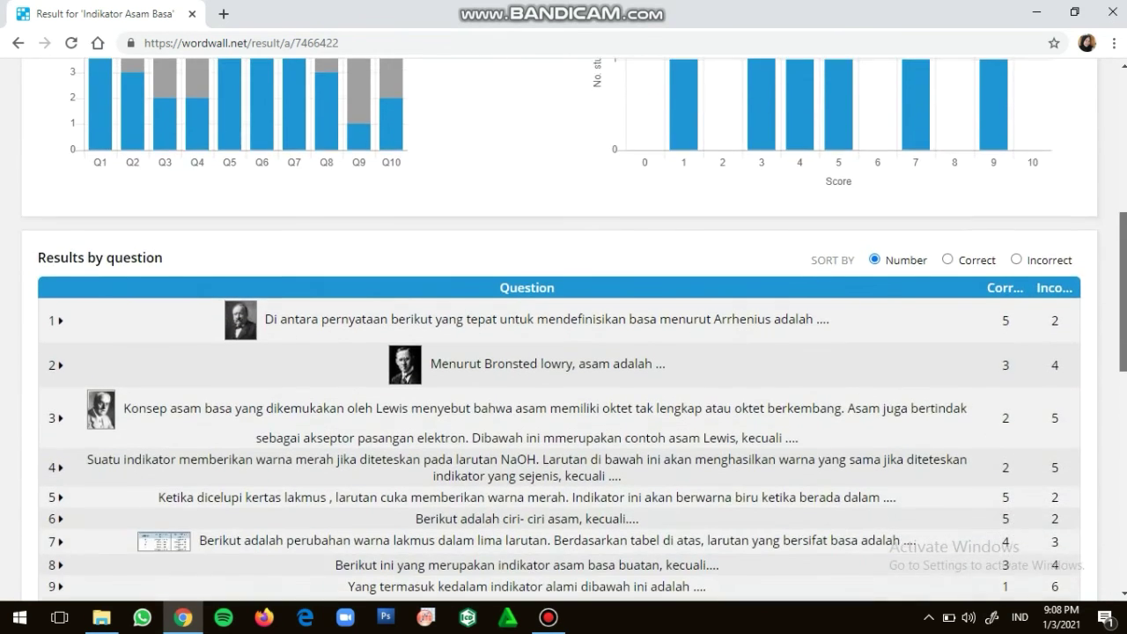
scroll(564, 330, down, 1)
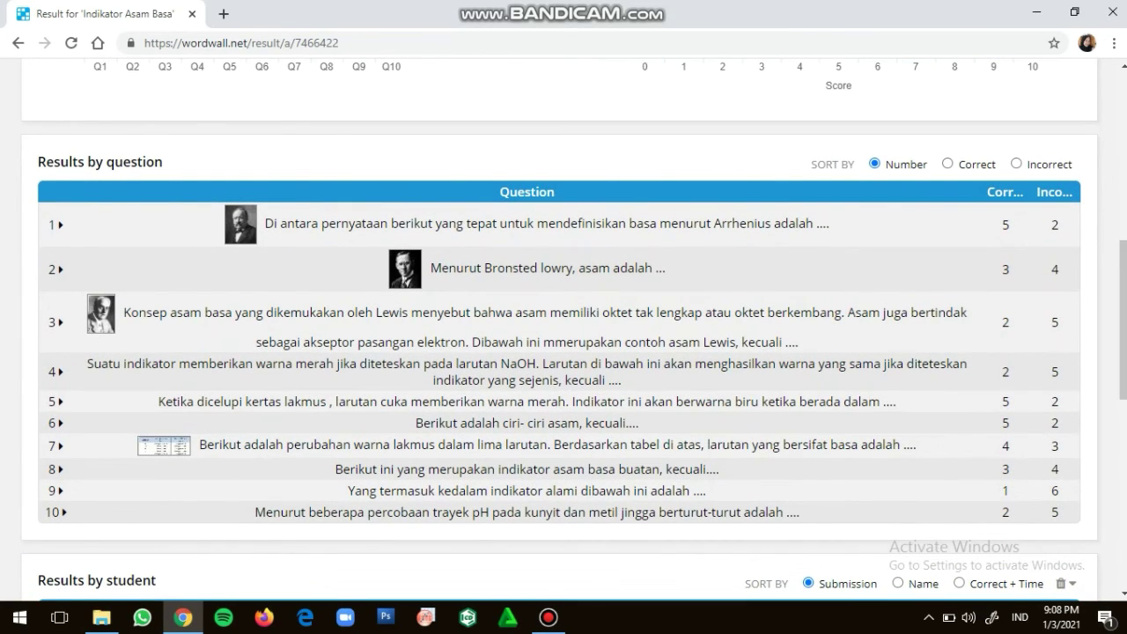
scroll(563, 330, down, 4)
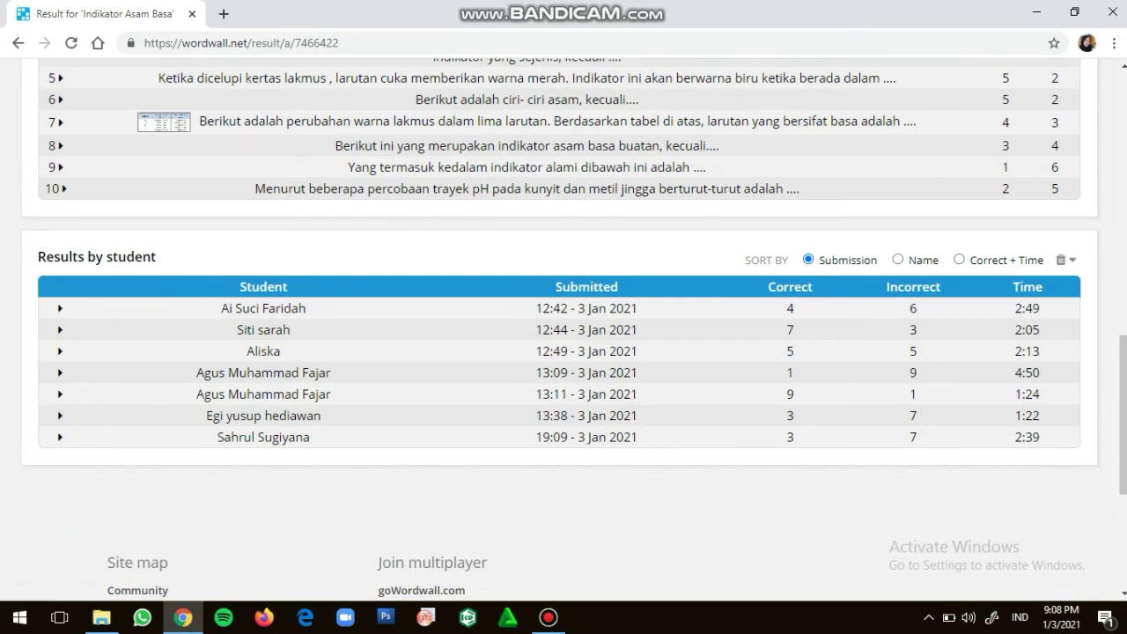
scroll(564, 330, up, 10)
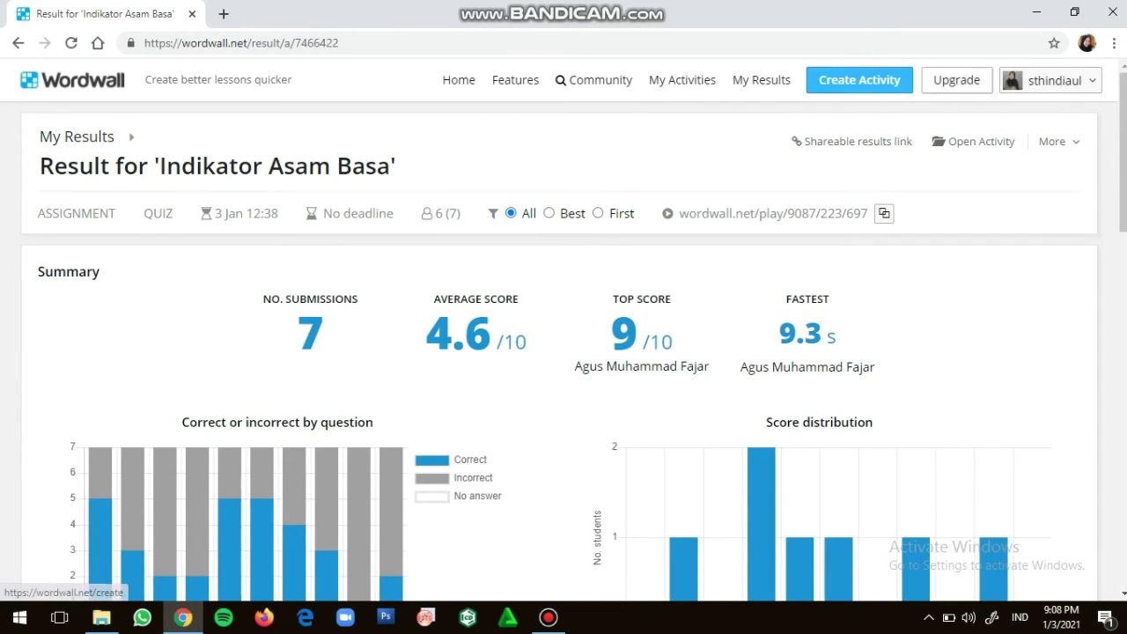
Open 'The pH Scale' labelled diagram from the saved activities and submit the answers with every label placed
click(682, 79)
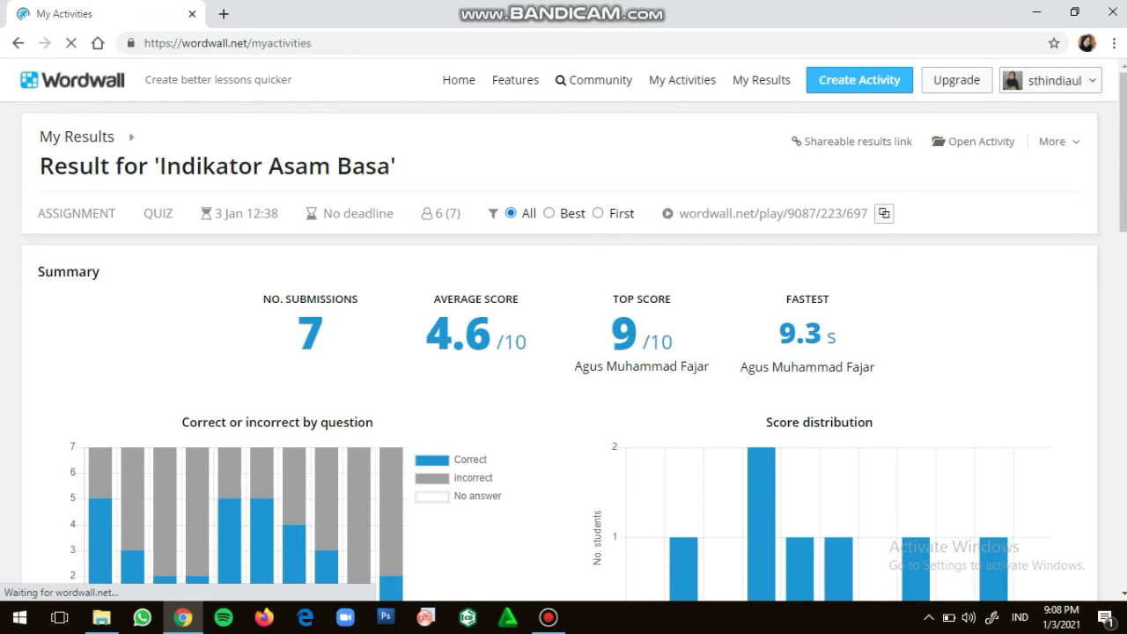
click(350, 317)
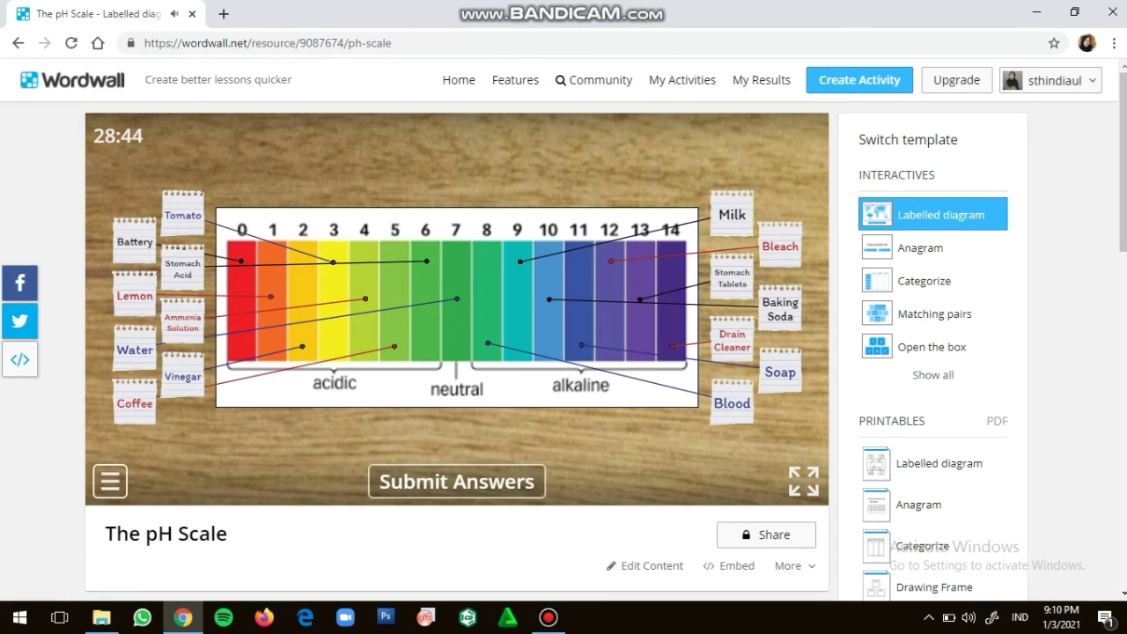
click(457, 482)
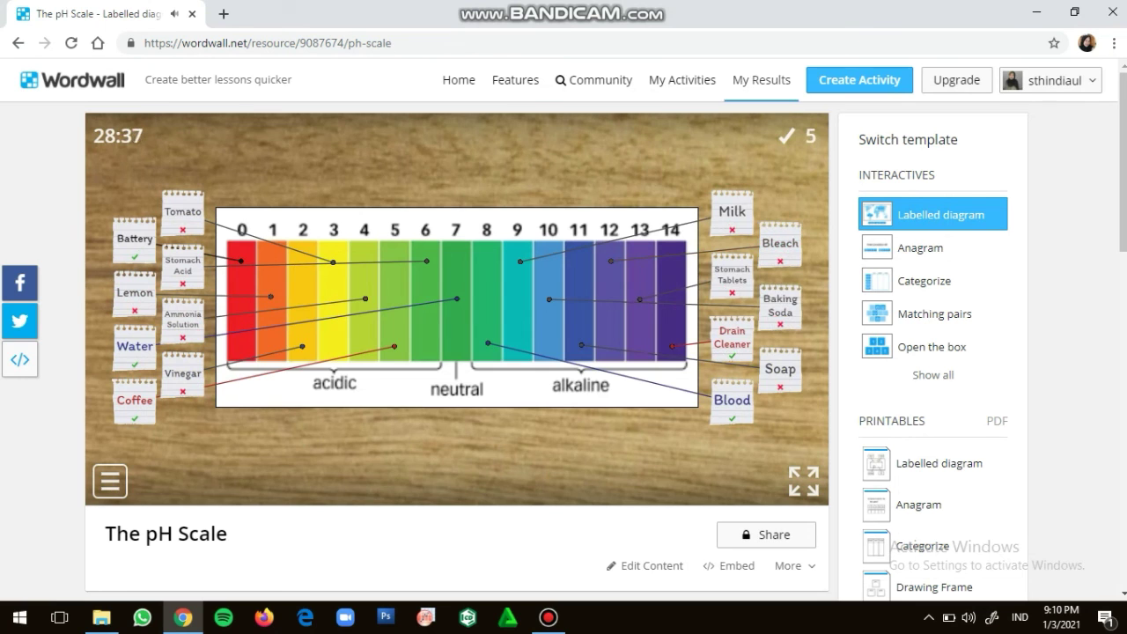
Open the results for 'The pH Scale' and review the summary charts, the results by question and the results by student
click(760, 79)
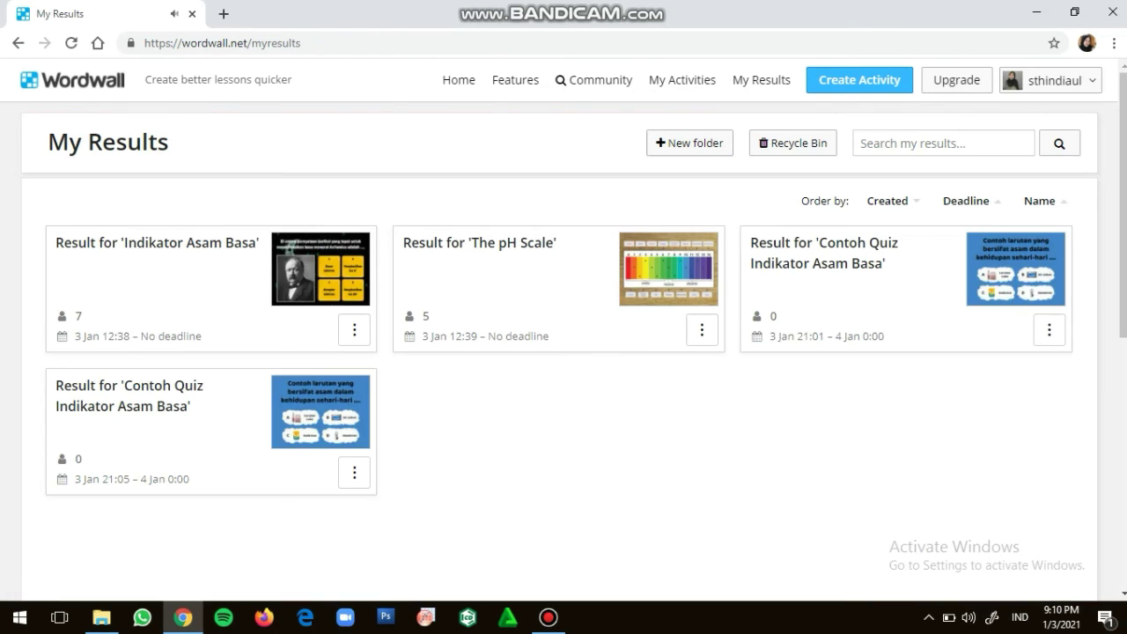
click(529, 264)
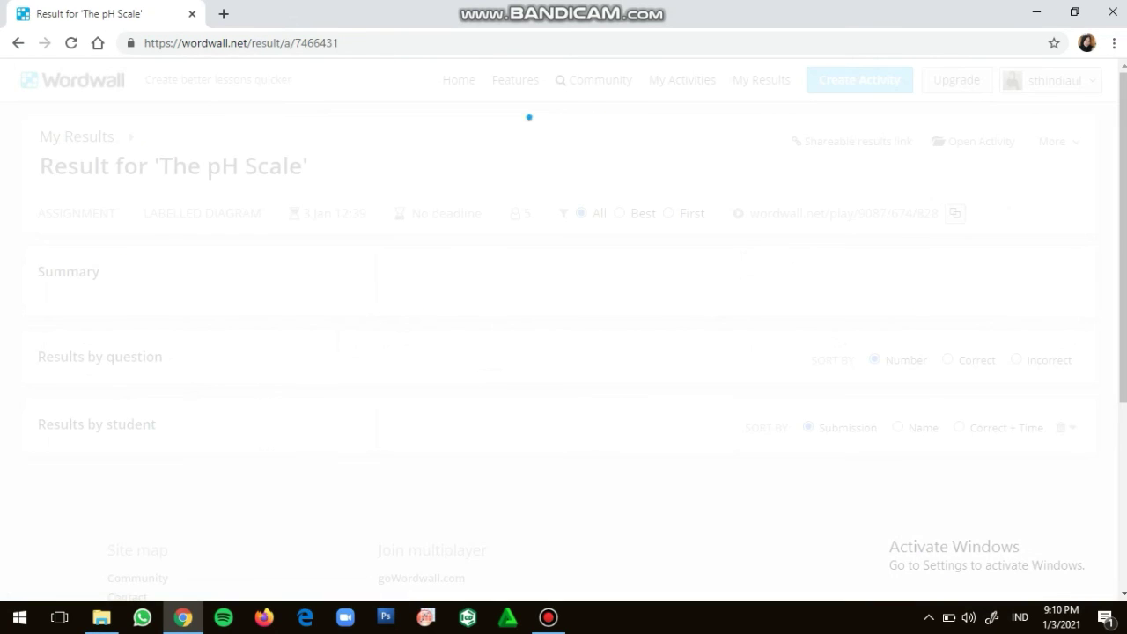
scroll(564, 330, down, 3)
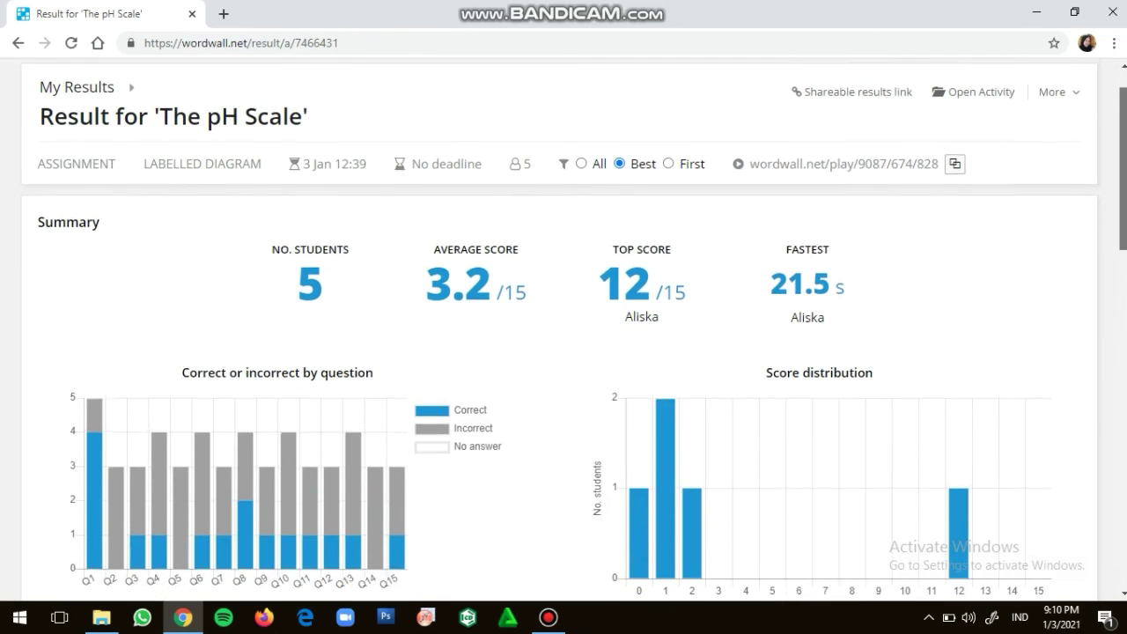
scroll(705, 236, down, 4)
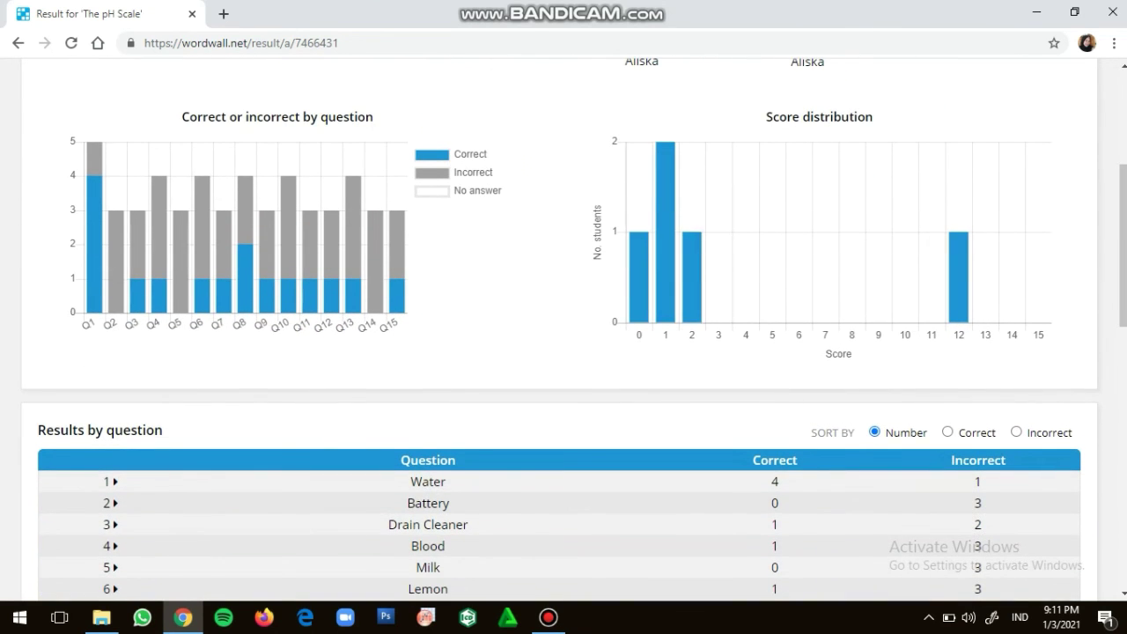
scroll(564, 330, down, 3)
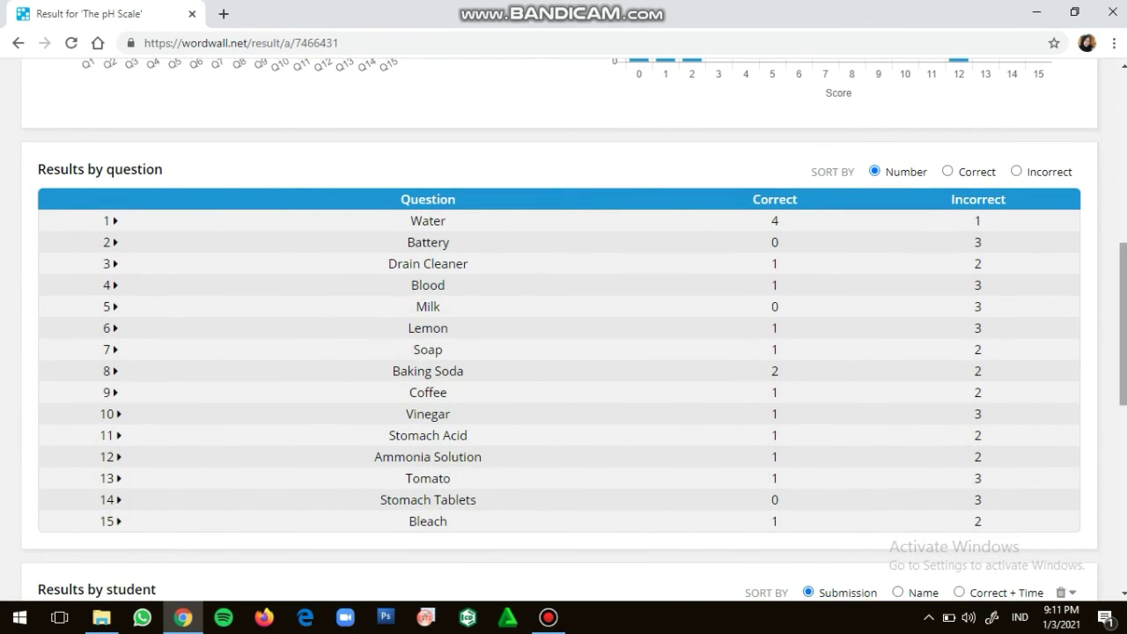
scroll(563, 330, down, 3)
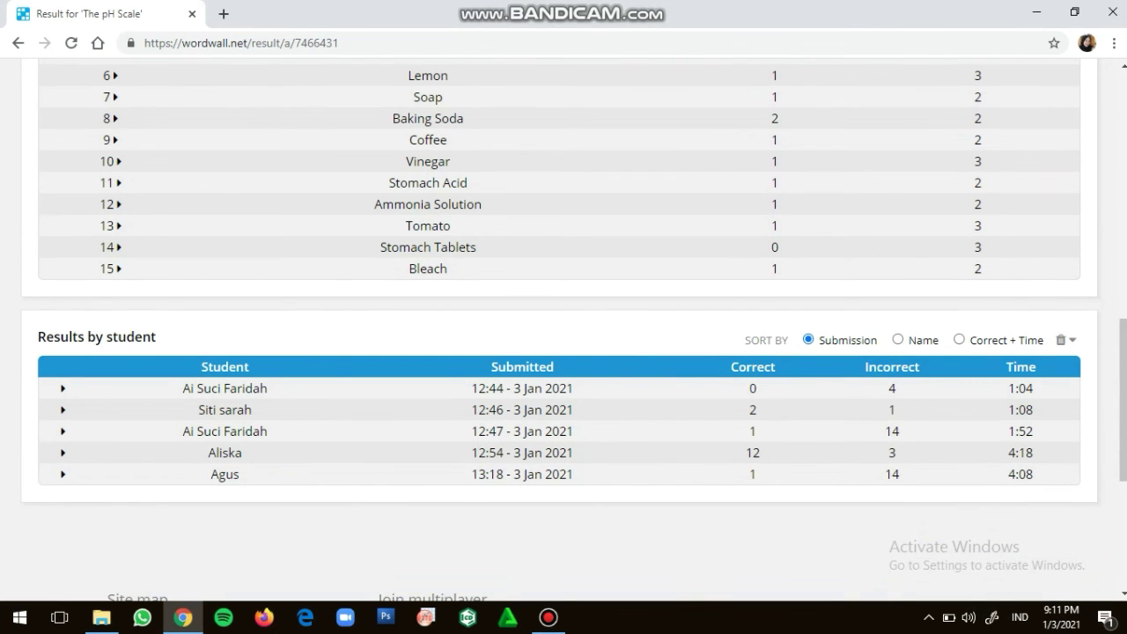
Log out of the Wordwall account
scroll(564, 330, up, 10)
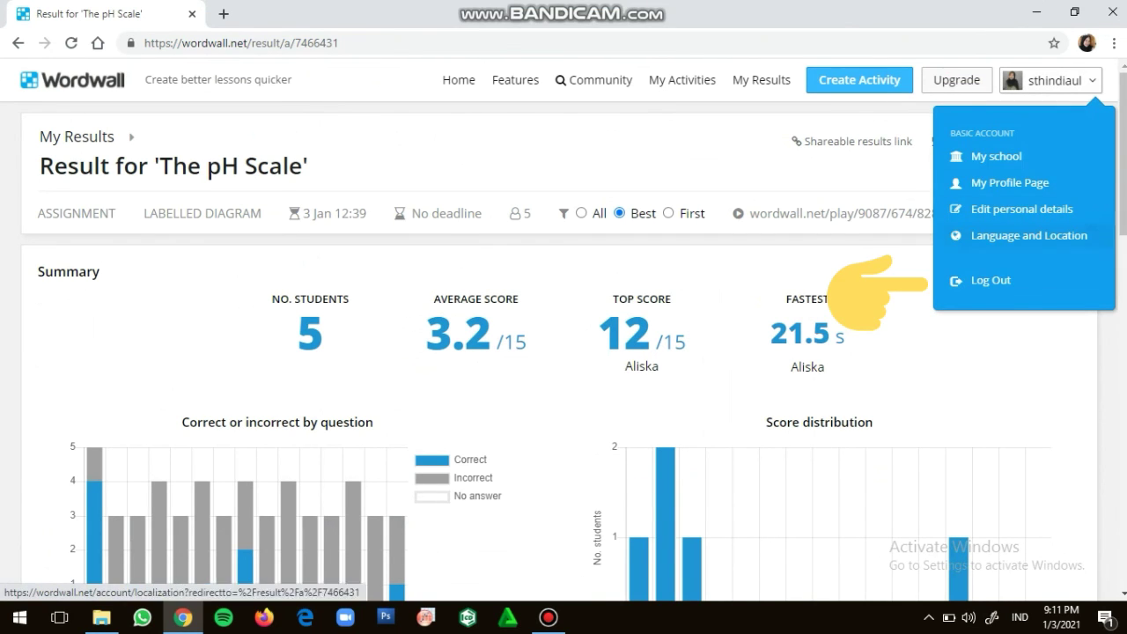
click(928, 282)
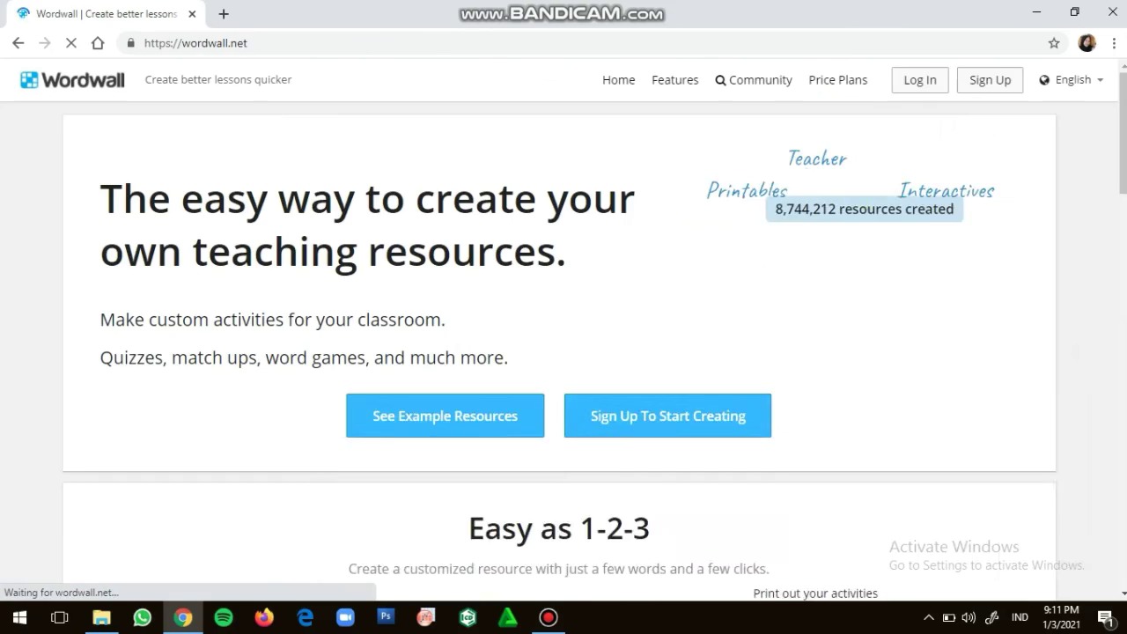